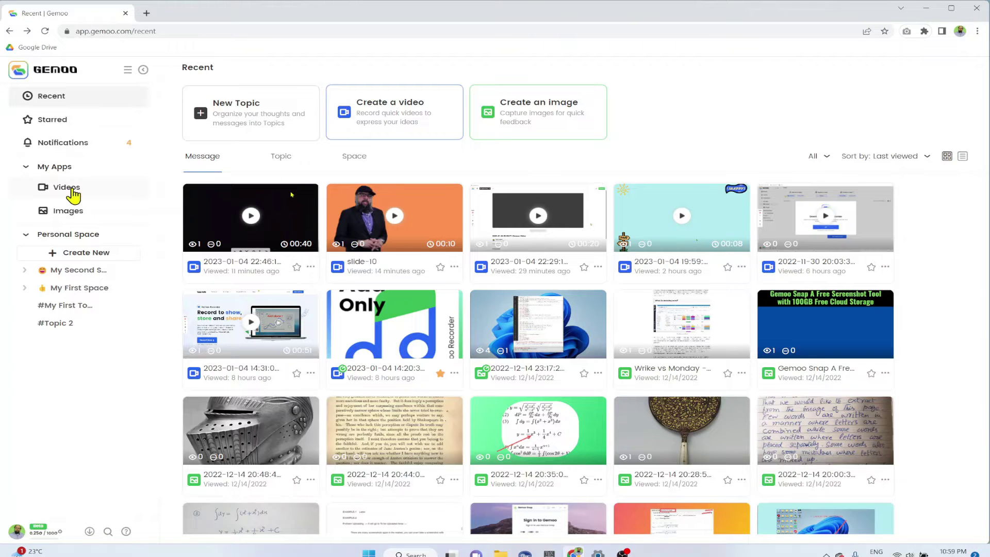
# View the Videos section of the Gemoo workspace and switch to the Gemoo Recorder desktop app with its recording toolbar.
pyautogui.click(73, 191)
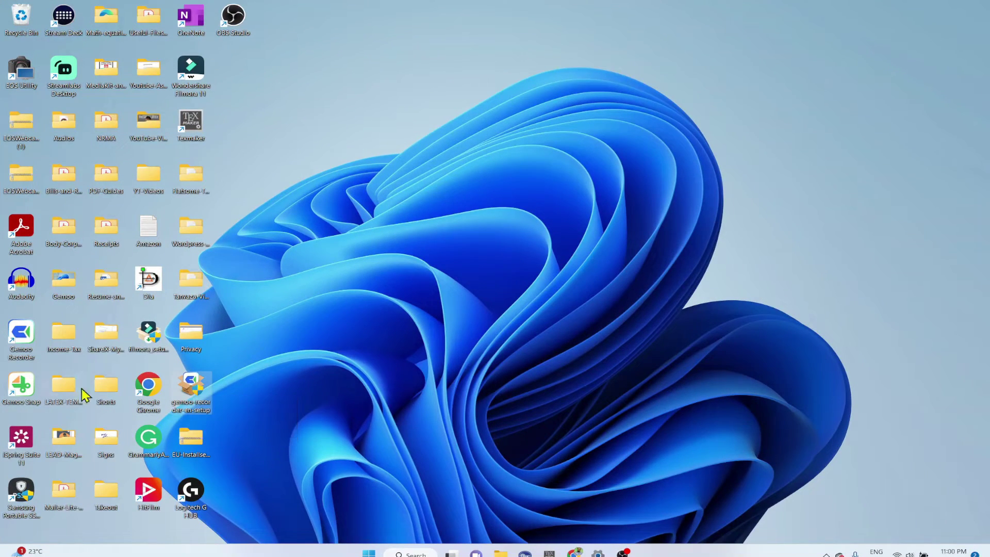
pyautogui.click(22, 333)
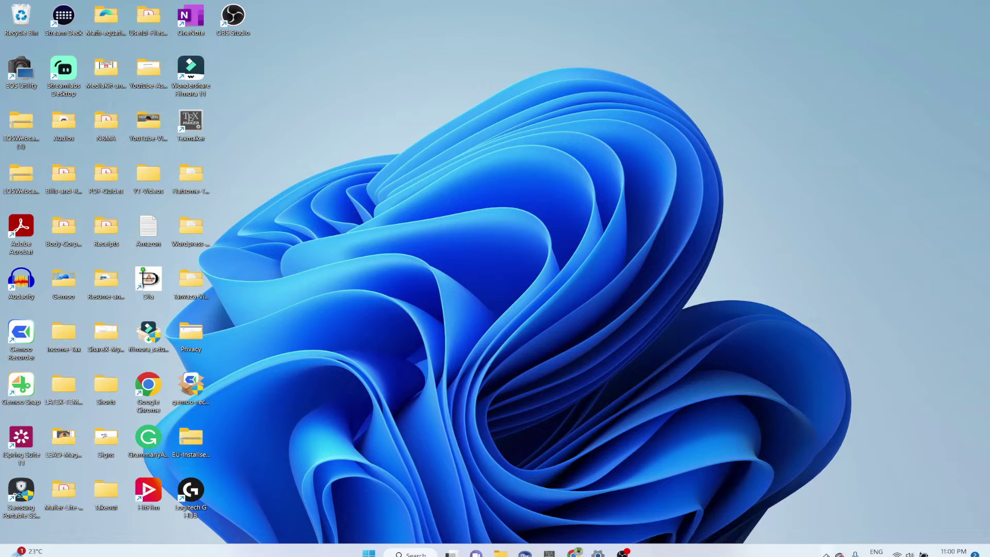
pyautogui.click(827, 554)
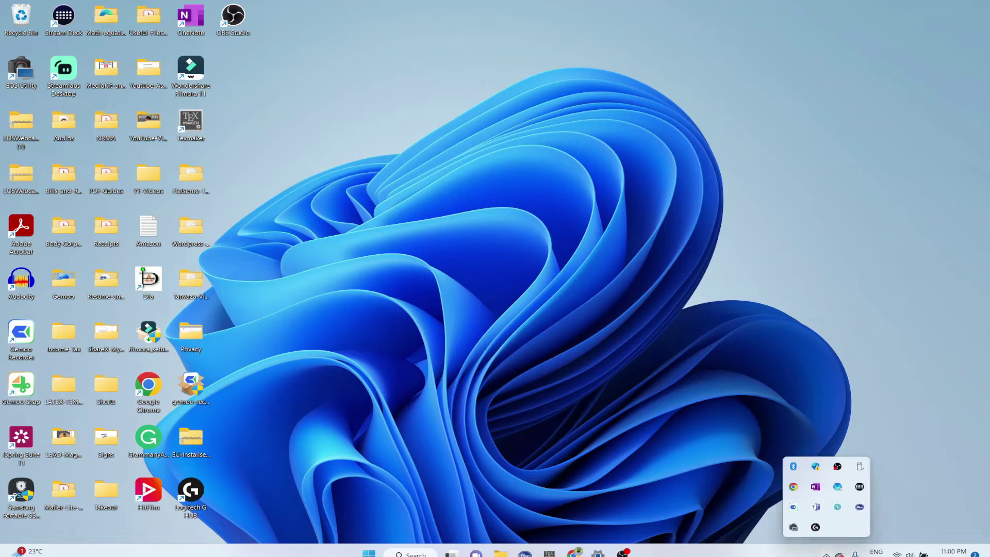
pyautogui.click(794, 508)
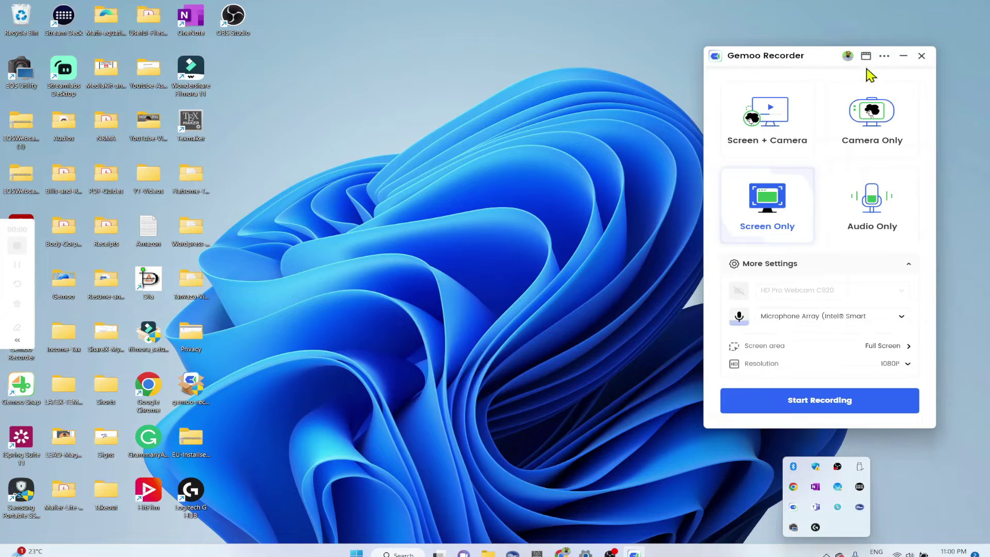
pyautogui.click(799, 377)
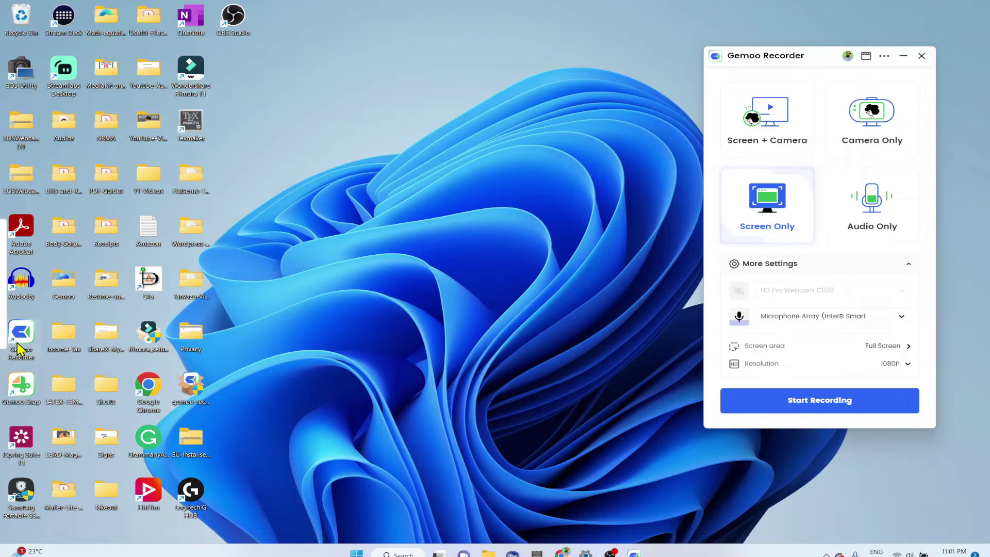
pyautogui.moveTo(11, 306)
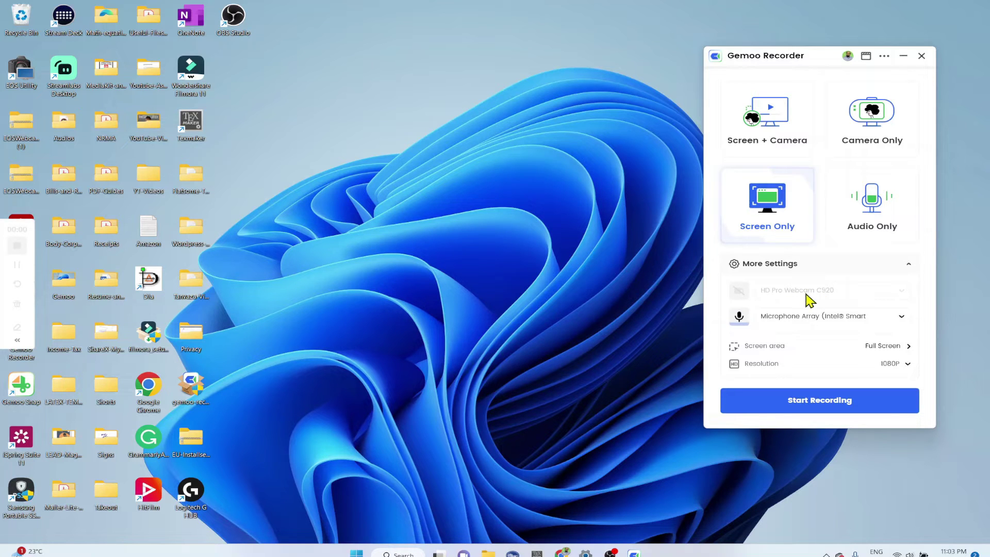
# Select Camera Only recording and reduce the full-screen webcam preview to the small size.
pyautogui.click(871, 122)
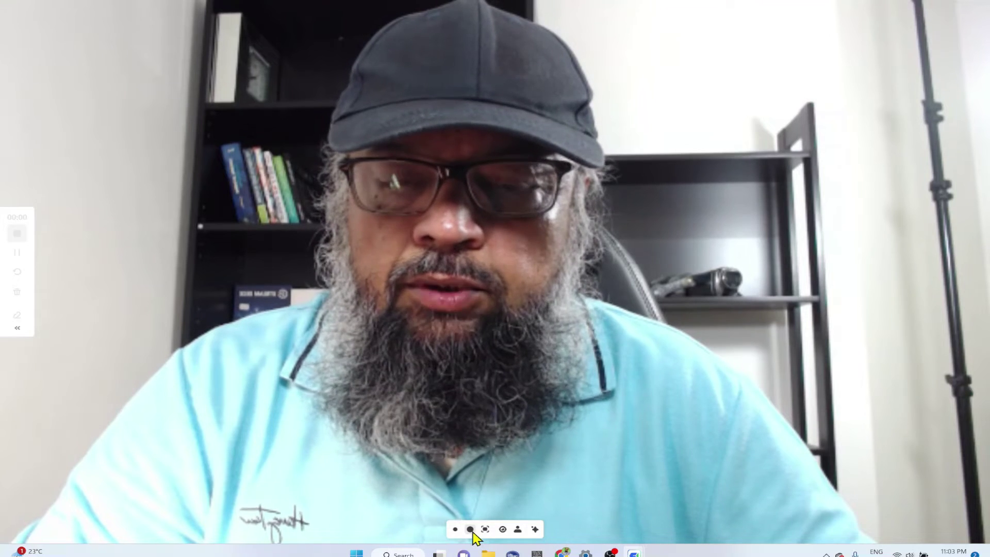
pyautogui.click(472, 531)
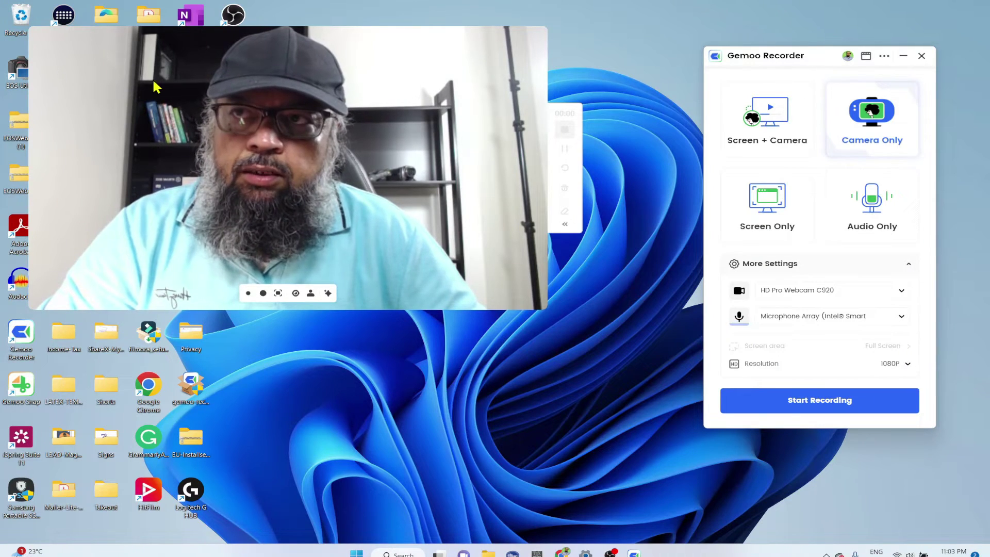
pyautogui.click(248, 293)
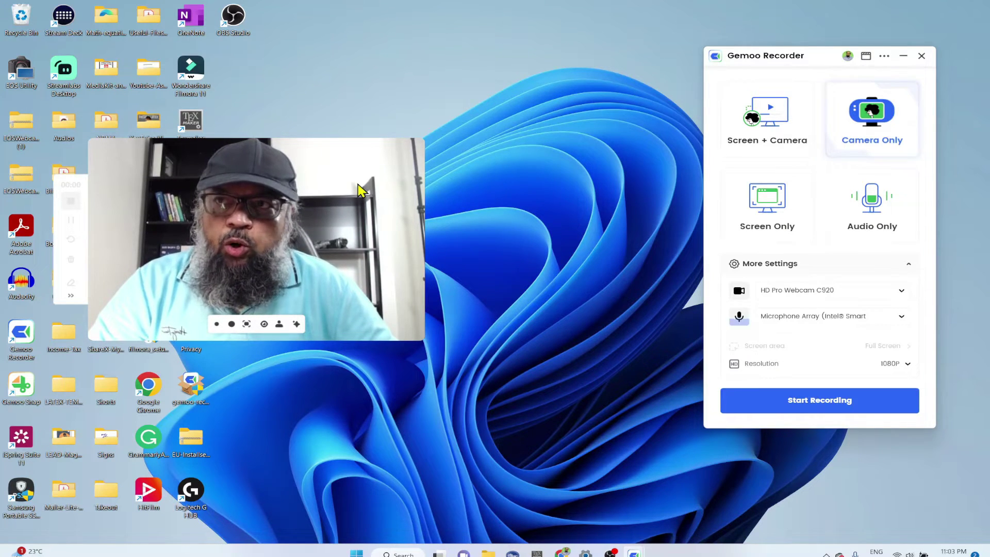
# Choose HD Pro Webcam C920 as the camera and, after trying Screen Only, return to Camera Only mode.
pyautogui.click(902, 292)
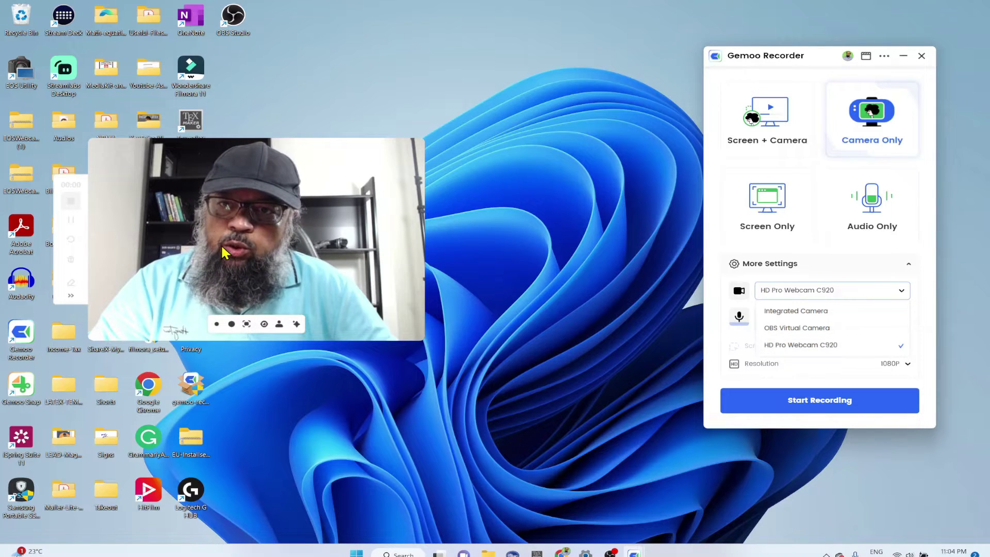
pyautogui.click(795, 351)
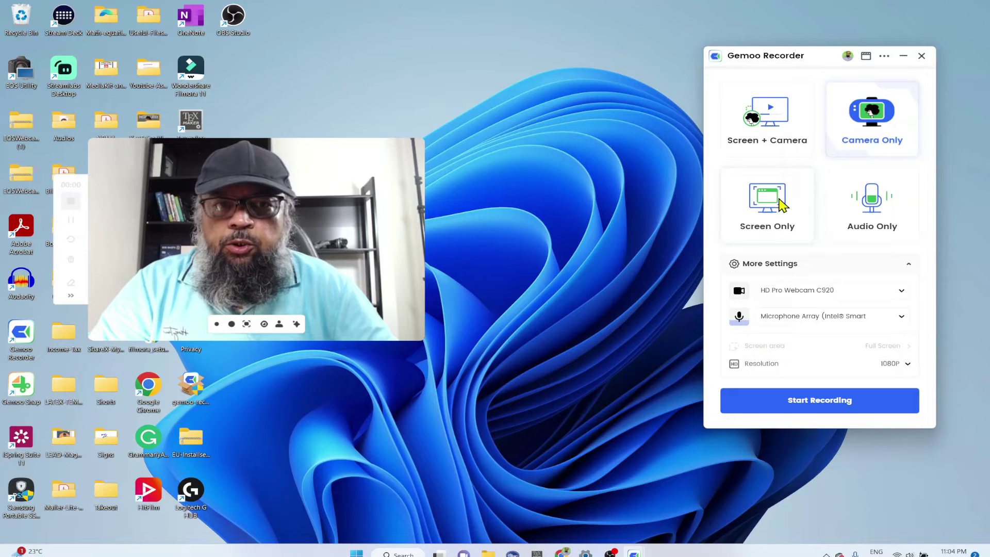
pyautogui.click(783, 206)
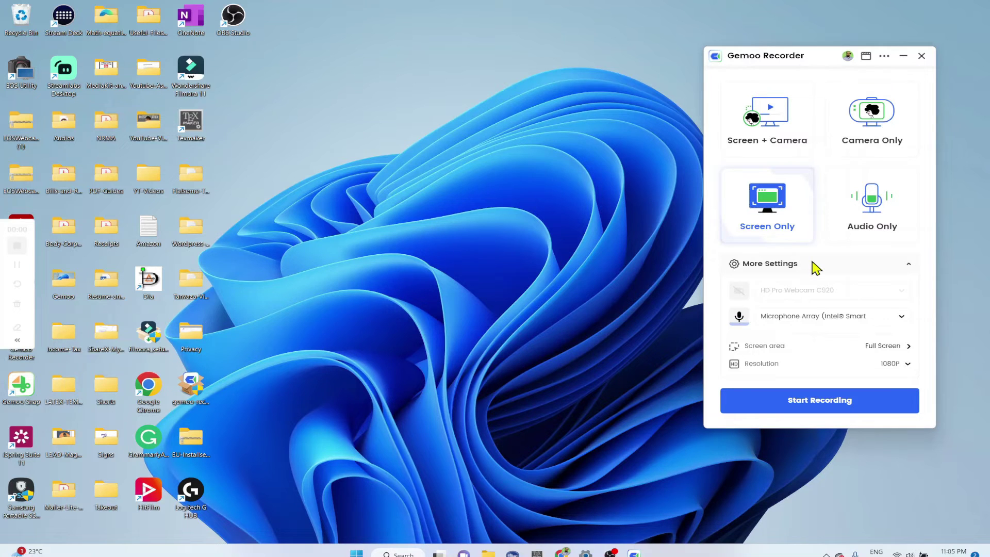
pyautogui.click(877, 150)
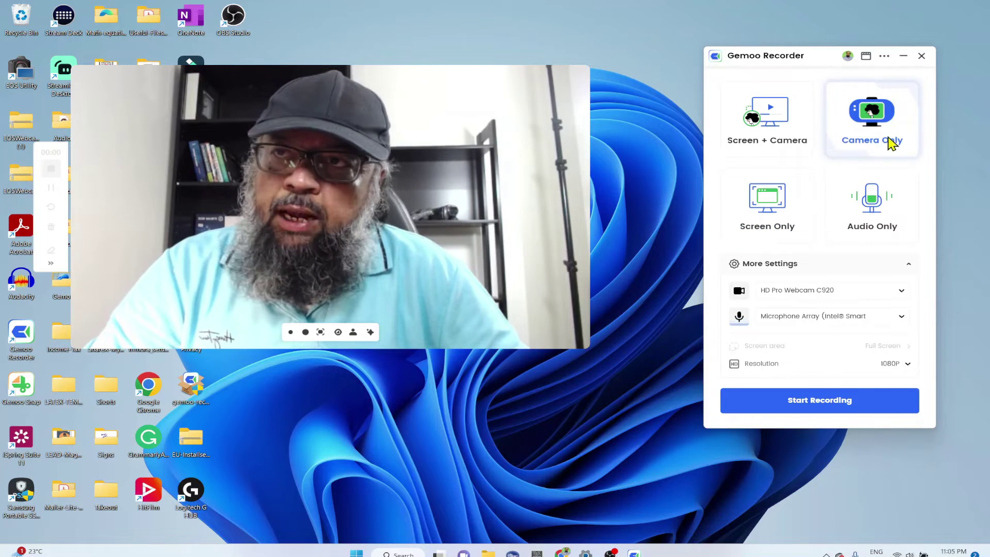
# Record a short webcam clip, collapse and reveal the recording toolbar, and stop the recording so it uploads.
pyautogui.click(809, 412)
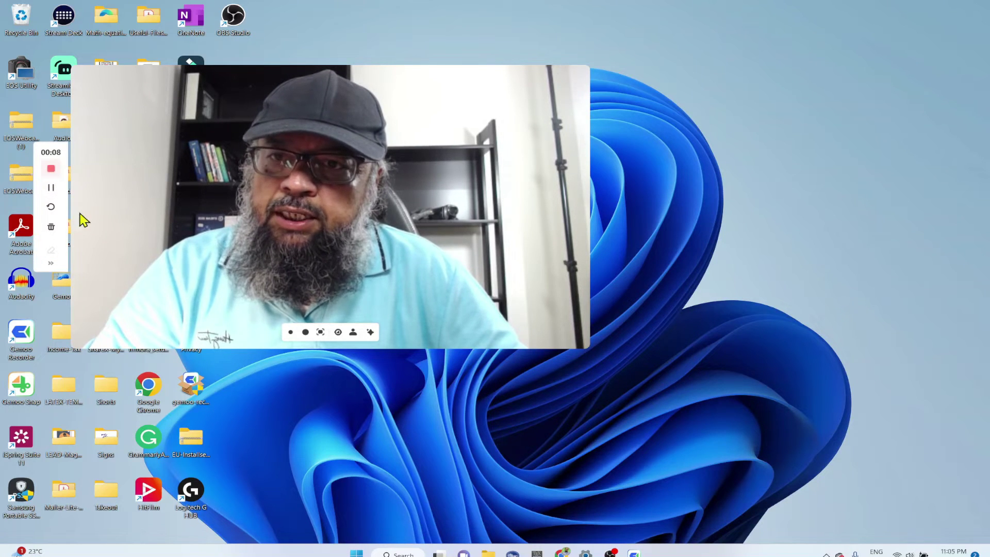
pyautogui.click(51, 264)
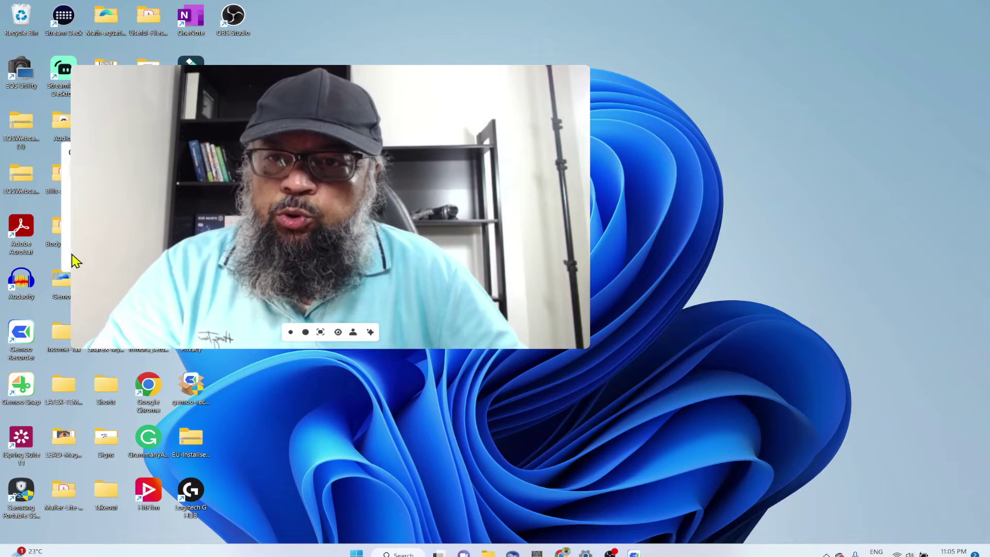
pyautogui.moveTo(66, 257)
pyautogui.click(51, 168)
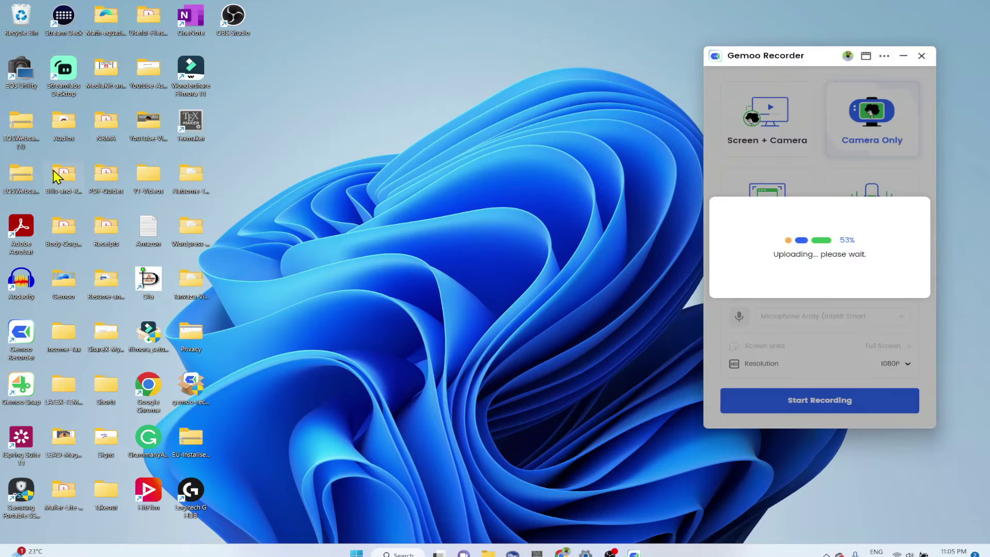
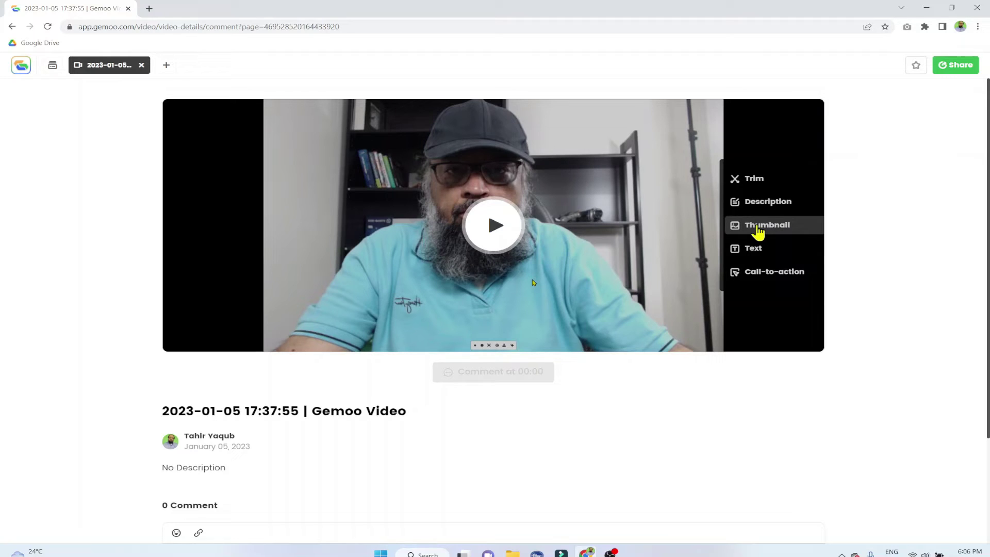
# Trim the recorded video to run from 00:00:04 to 00:00:26 and save the changes.
pyautogui.click(750, 180)
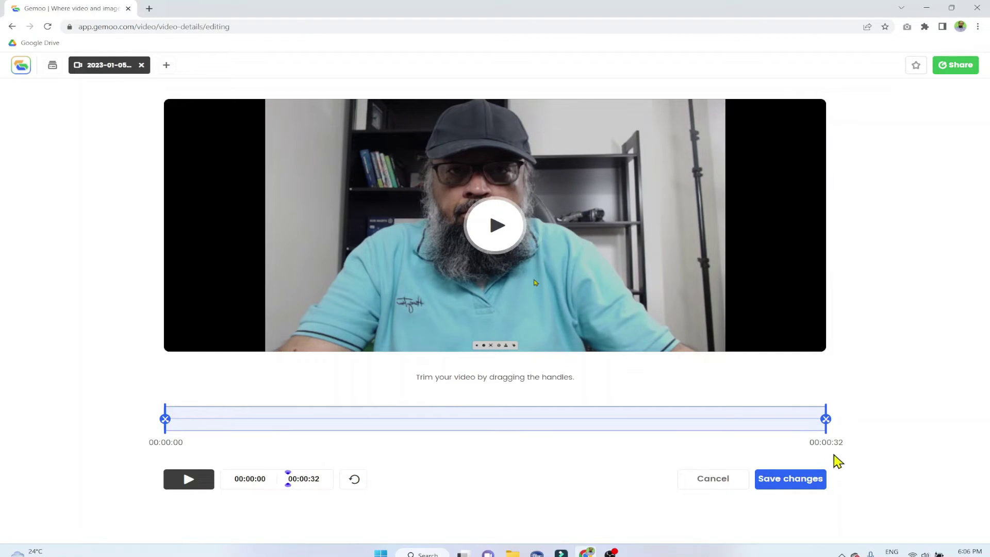
pyautogui.moveTo(166, 419); pyautogui.dragTo(261, 420)
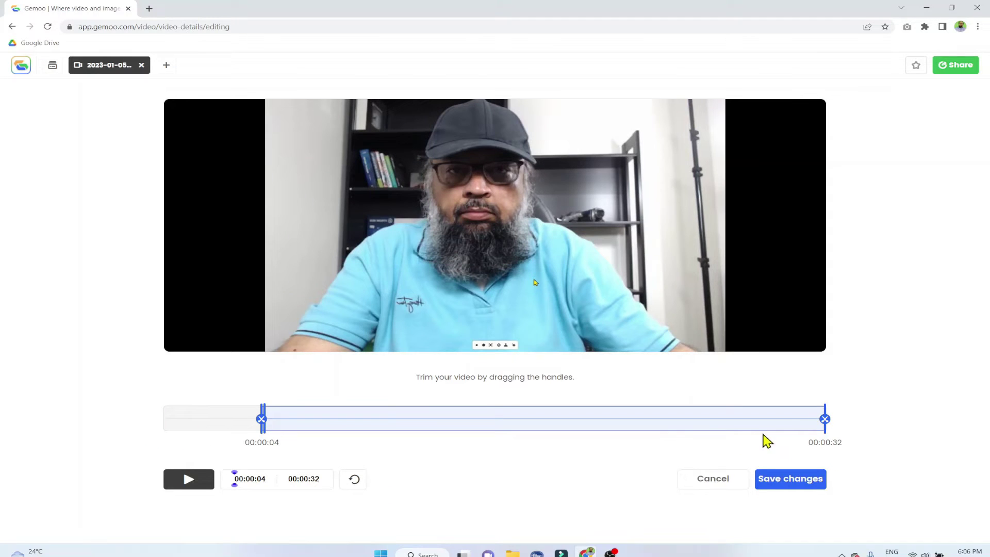
pyautogui.moveTo(828, 425); pyautogui.dragTo(718, 429)
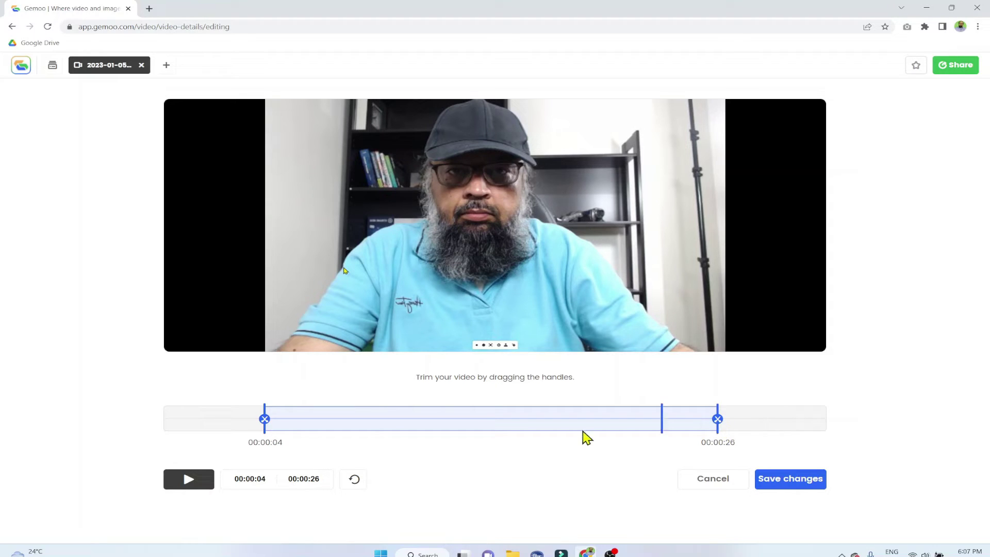
pyautogui.click(796, 480)
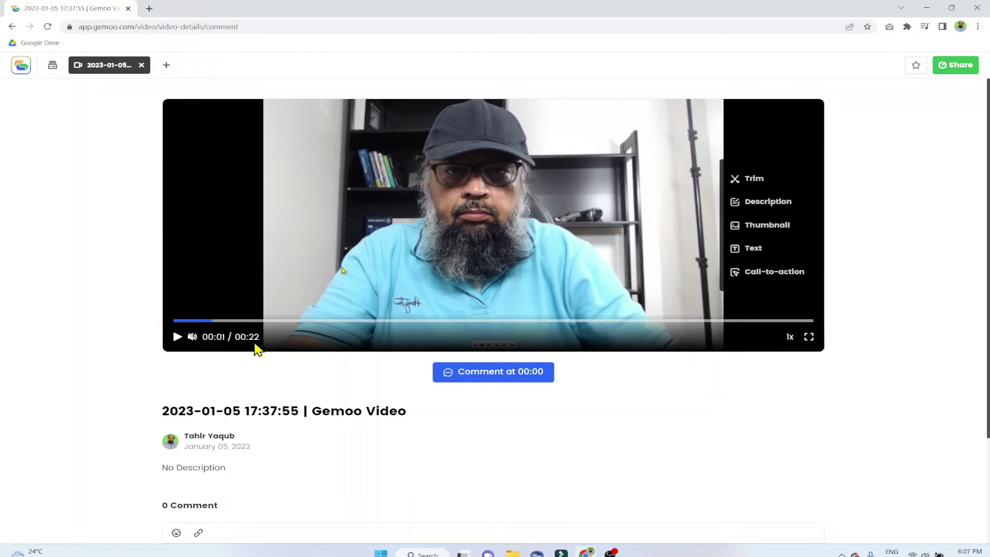
# Open the video's title and description for editing and save them without entering new text.
pyautogui.click(779, 211)
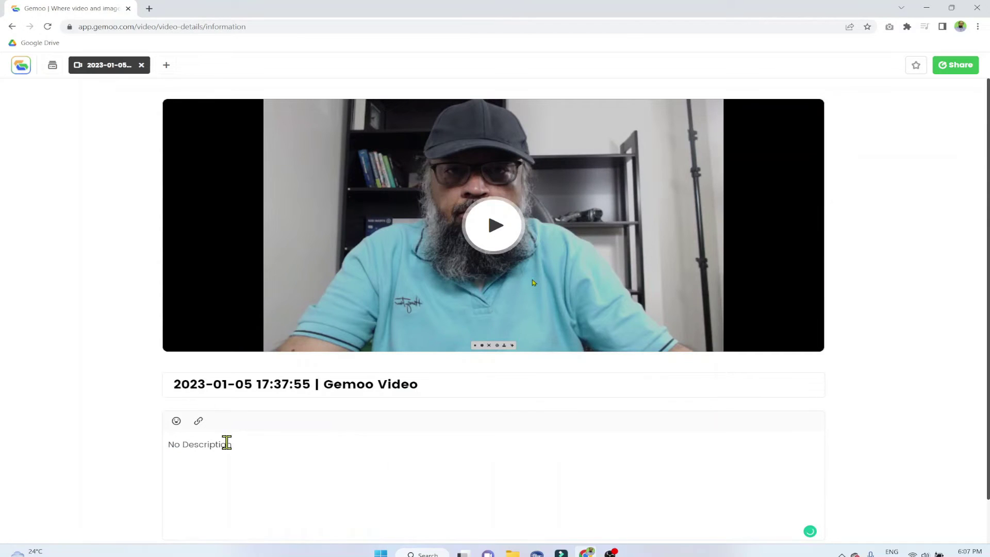
pyautogui.scroll(-1, 248, 433)
pyautogui.click(217, 425)
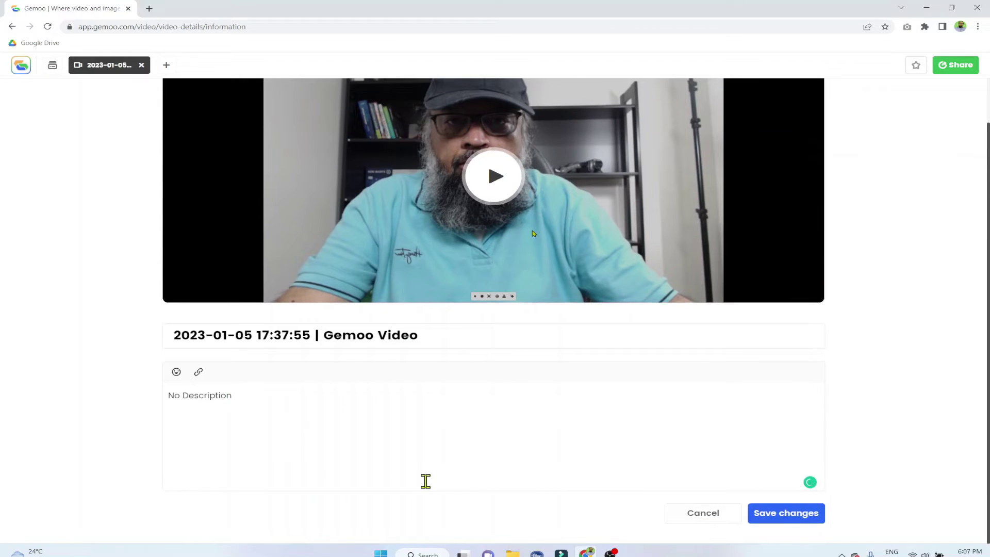
pyautogui.click(786, 513)
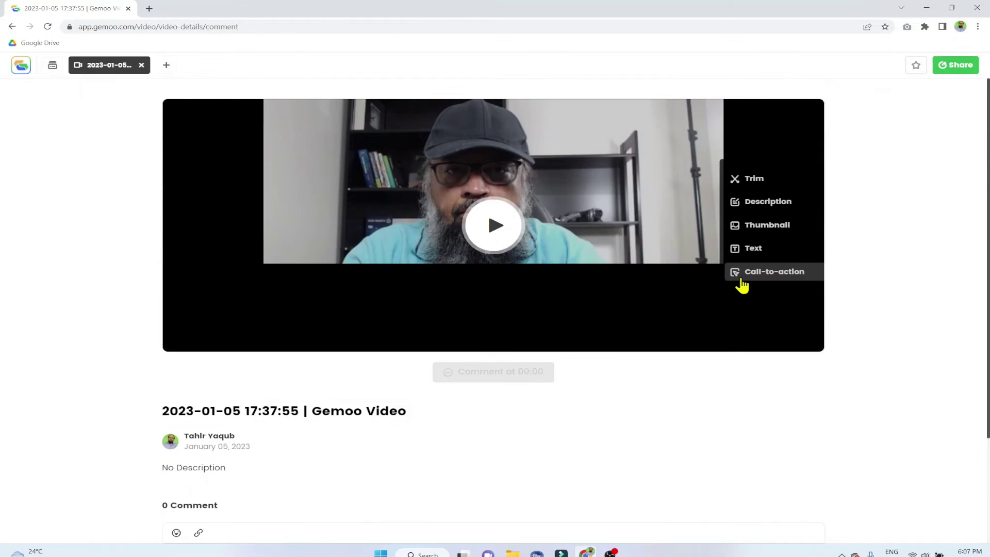
# Upload the GemooRecorder logo image from the Gemoo-Video-3 folder as the video's thumbnail and save the changes.
pyautogui.click(753, 227)
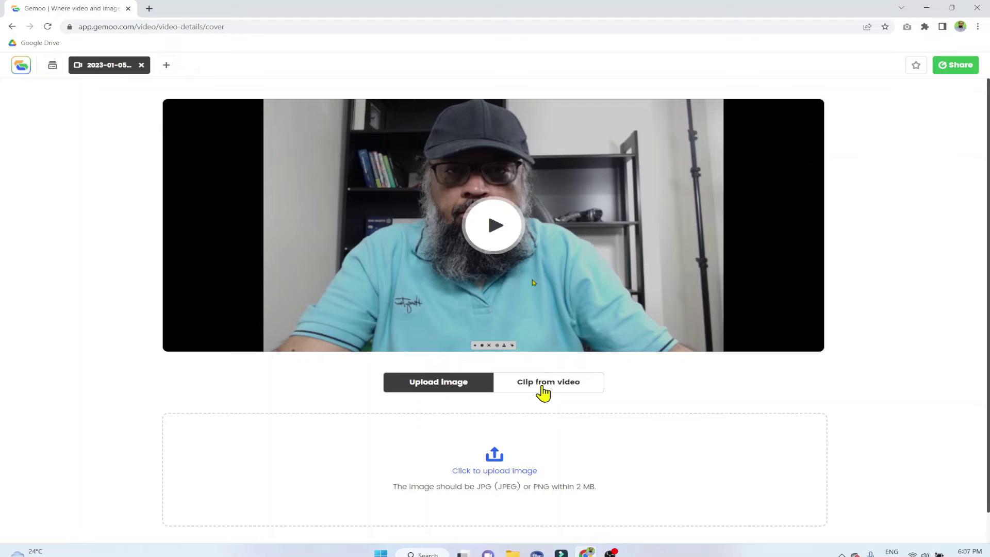
pyautogui.click(499, 462)
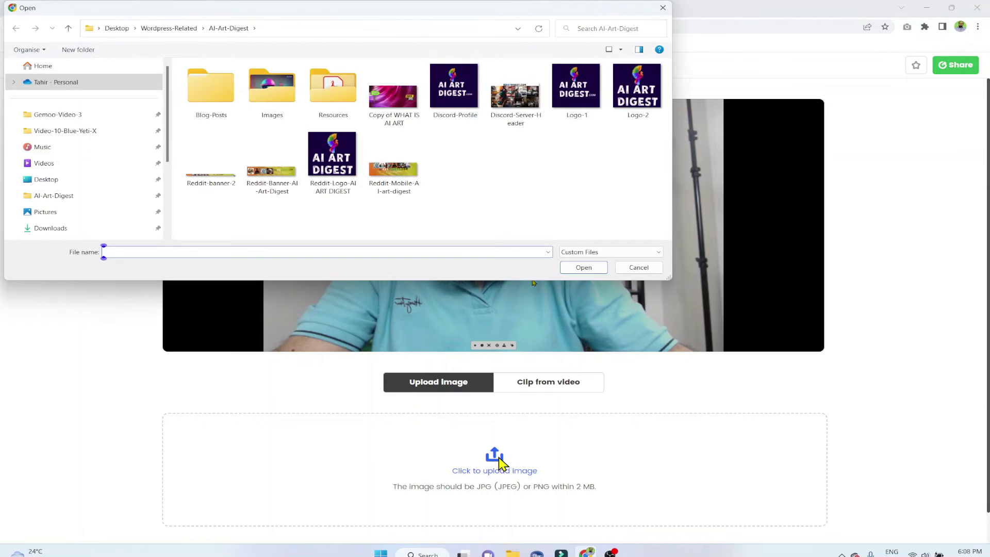
pyautogui.click(58, 114)
pyautogui.click(335, 93)
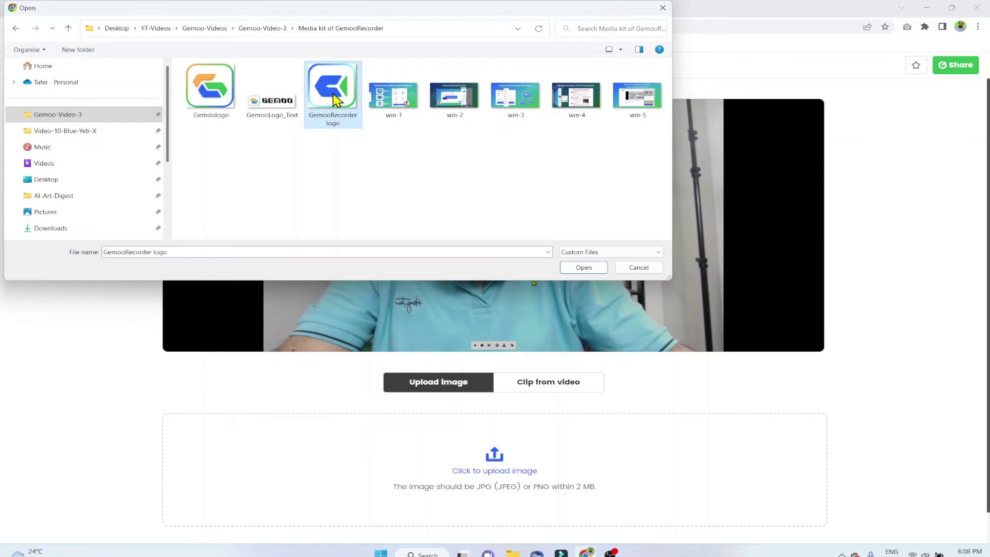
pyautogui.click(584, 267)
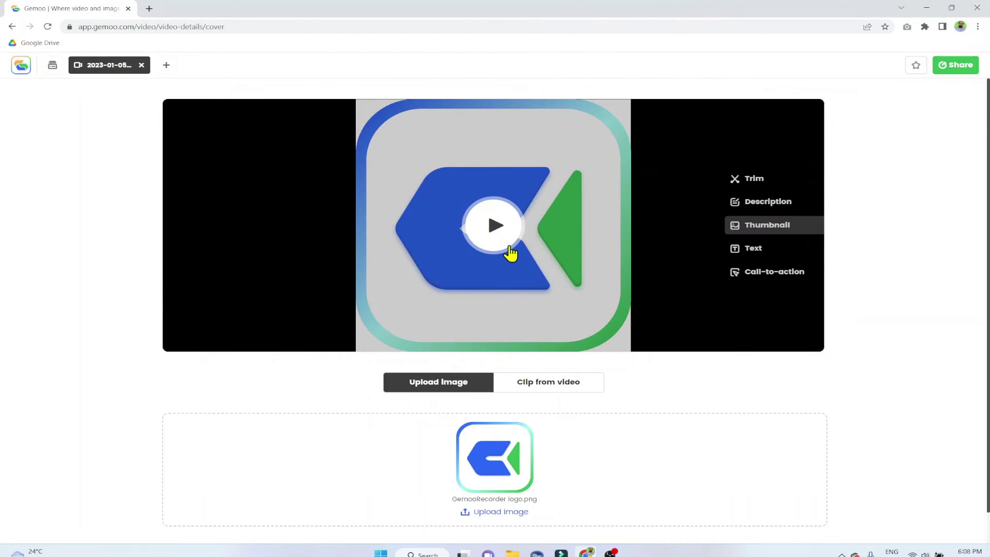
pyautogui.scroll(-1, 536, 516)
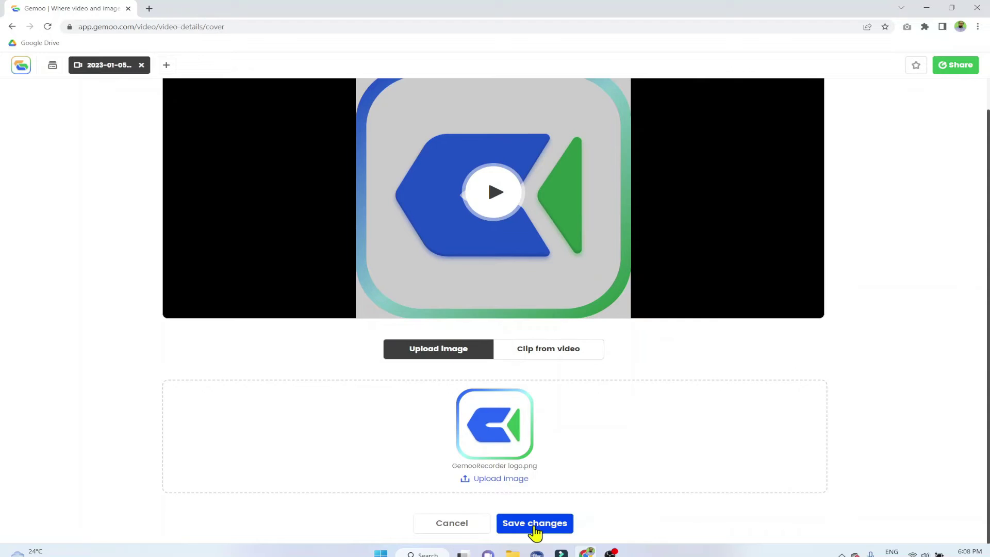
pyautogui.click(535, 527)
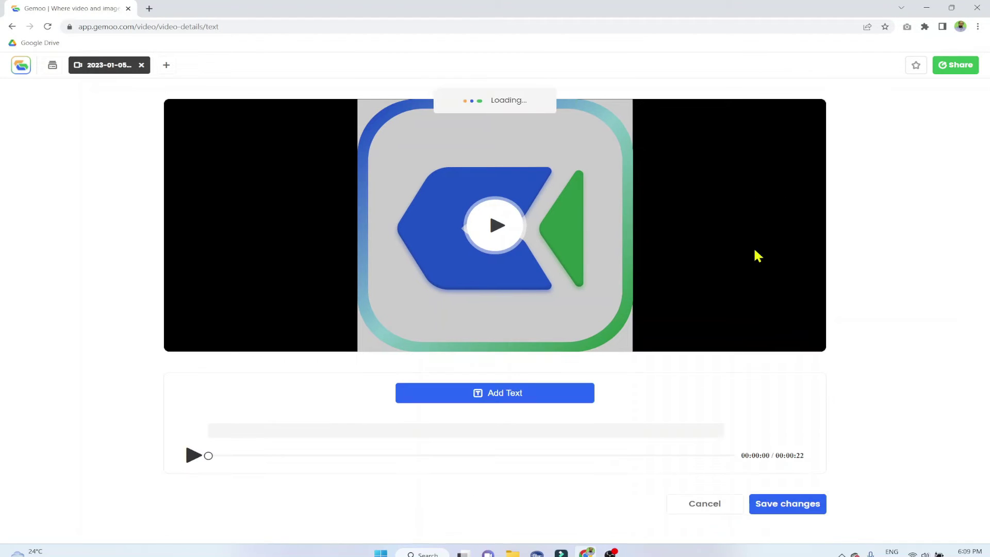
# Add a text overlay with the presenter's name to the video at 00:00:04 and extend its duration to about 00:00:10.
pyautogui.click(209, 458)
pyautogui.moveTo(210, 454); pyautogui.dragTo(303, 456)
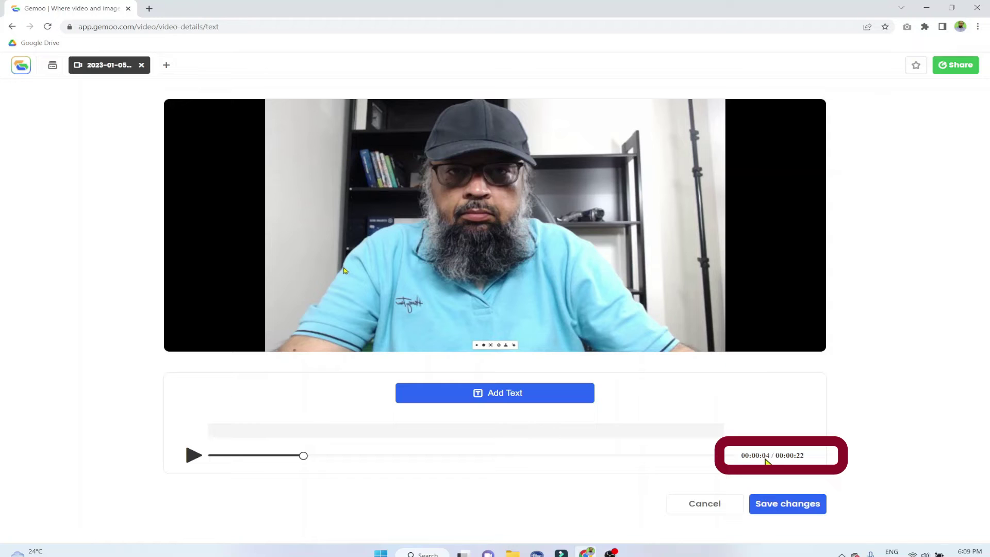
pyautogui.moveTo(316, 246)
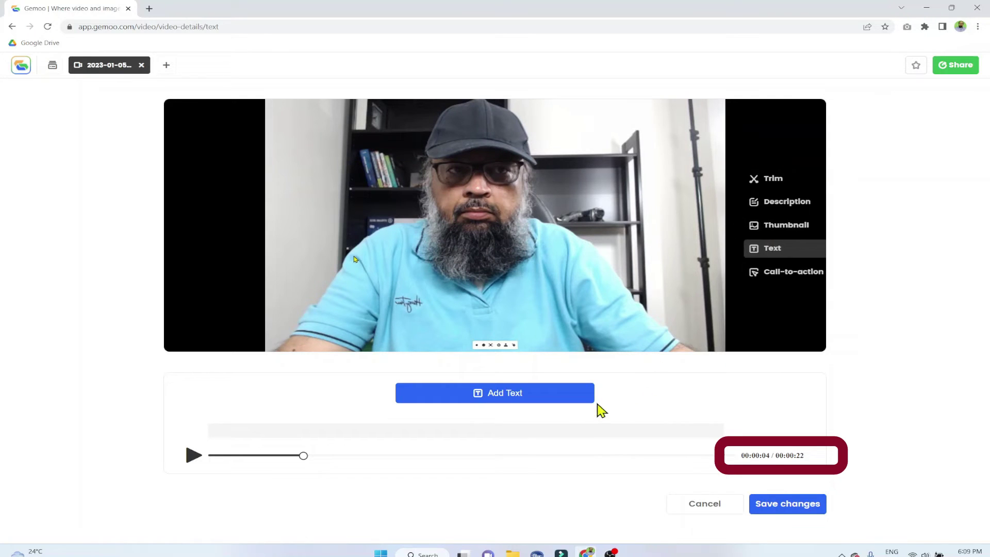
pyautogui.click(506, 404)
pyautogui.write('Dr. Tahir')
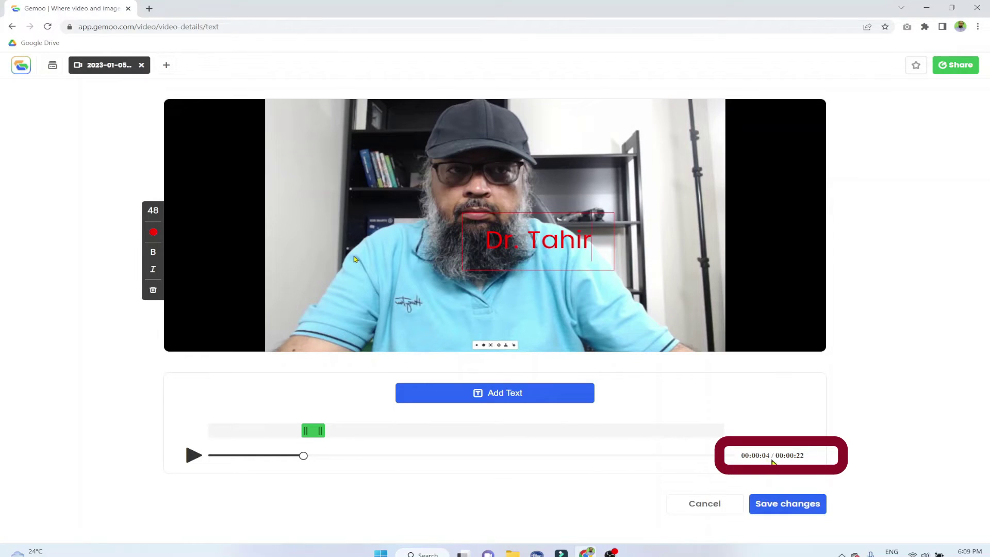
pyautogui.click(326, 455)
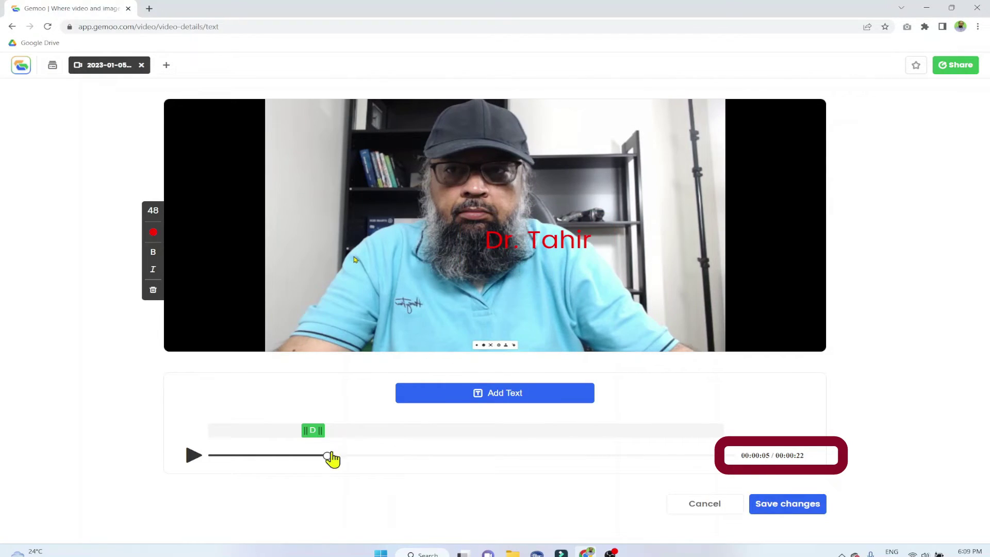
pyautogui.moveTo(321, 436); pyautogui.dragTo(447, 438)
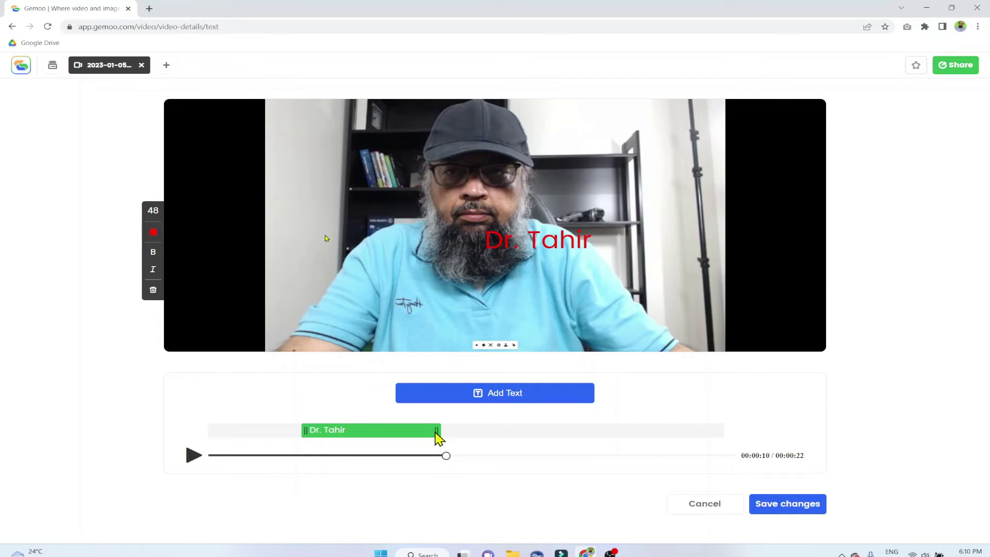
# Save the text overlay changes, play the video, and skip ahead to 00:15 to review the overlay.
pyautogui.click(783, 509)
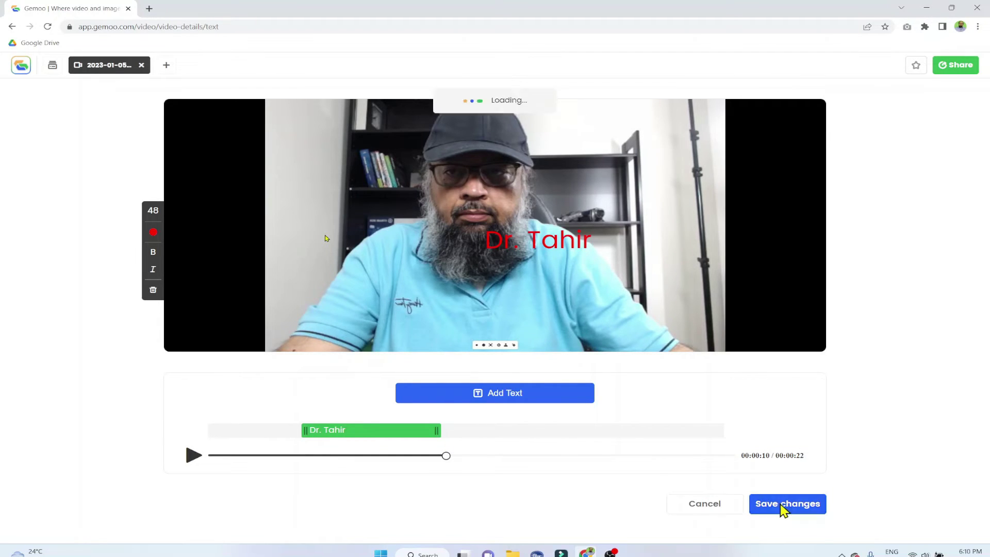
pyautogui.click(496, 234)
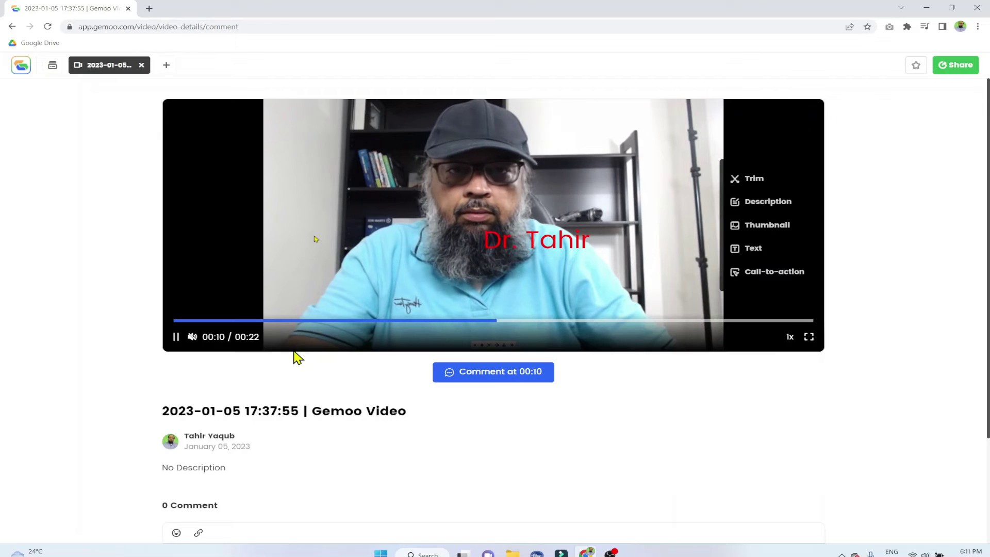
pyautogui.click(638, 320)
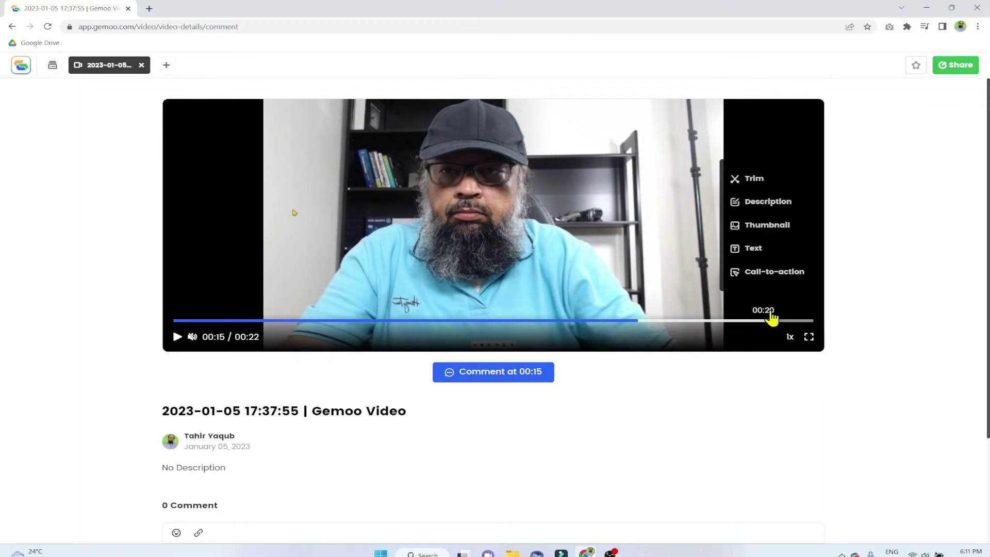
pyautogui.click(777, 273)
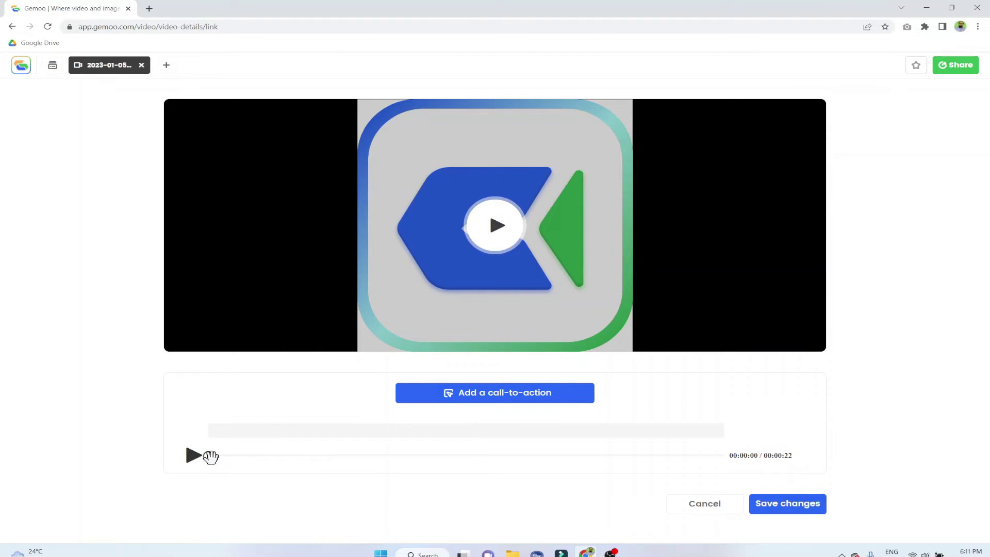
pyautogui.moveTo(210, 456); pyautogui.dragTo(604, 456)
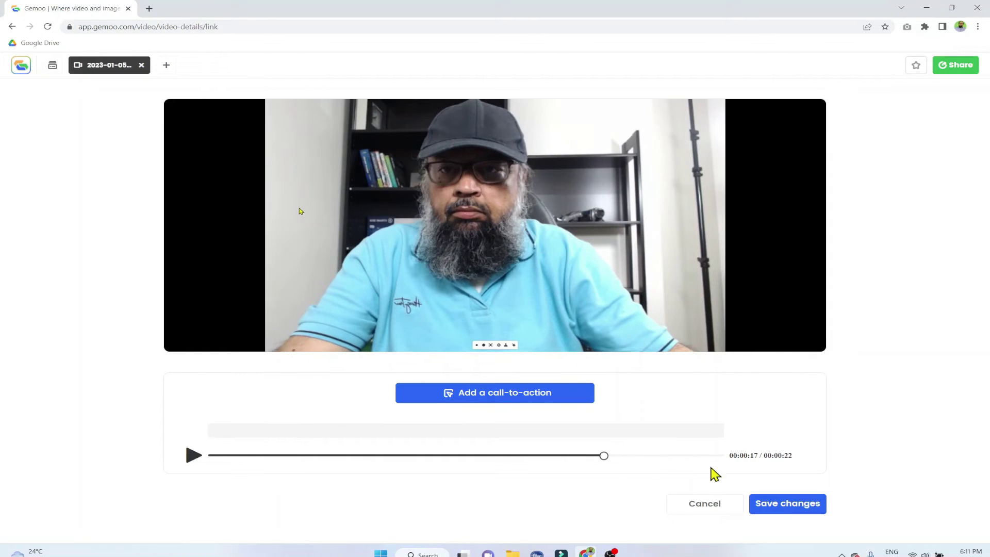
pyautogui.click(506, 401)
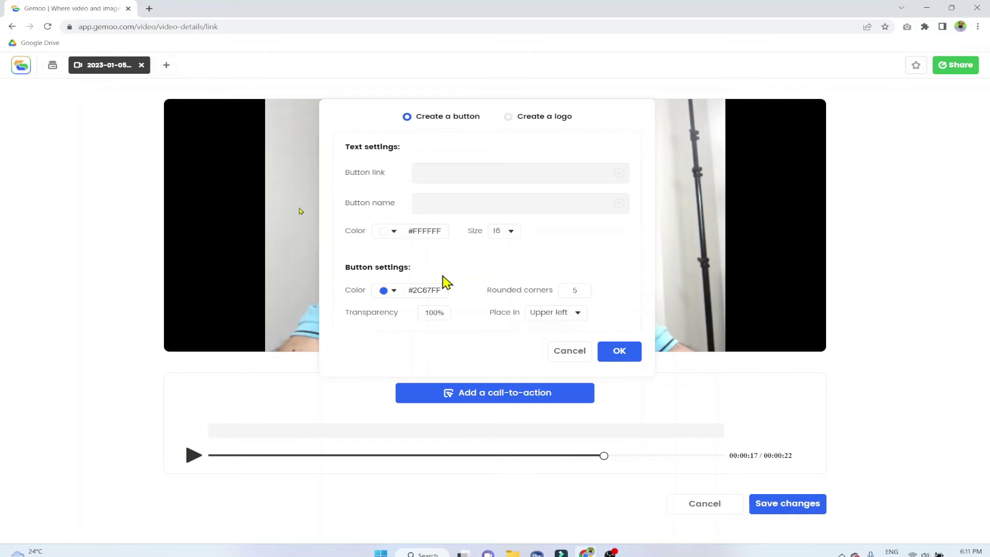
pyautogui.click(447, 177)
pyautogui.write('www.digitidea.com')
pyautogui.click(442, 204)
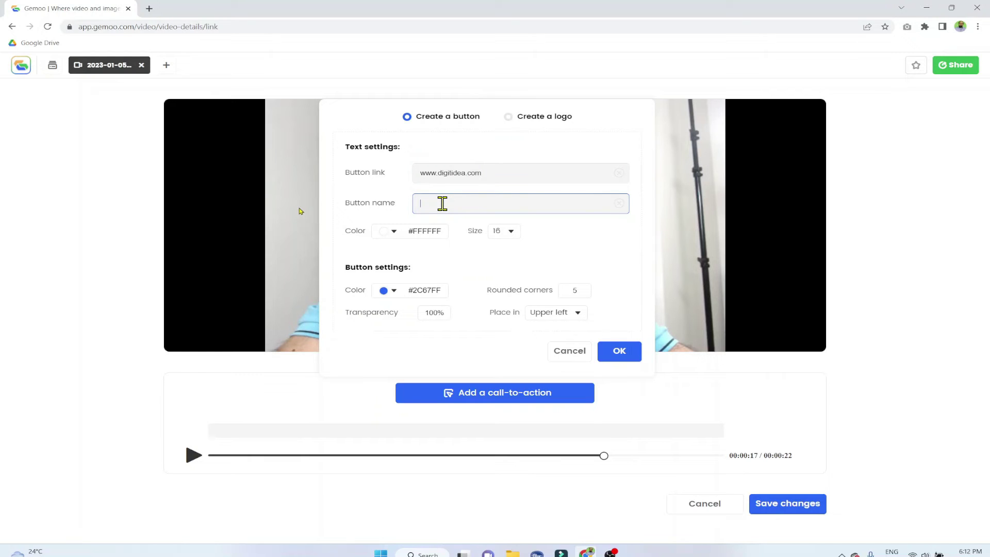
pyautogui.write('Download Free Resources')
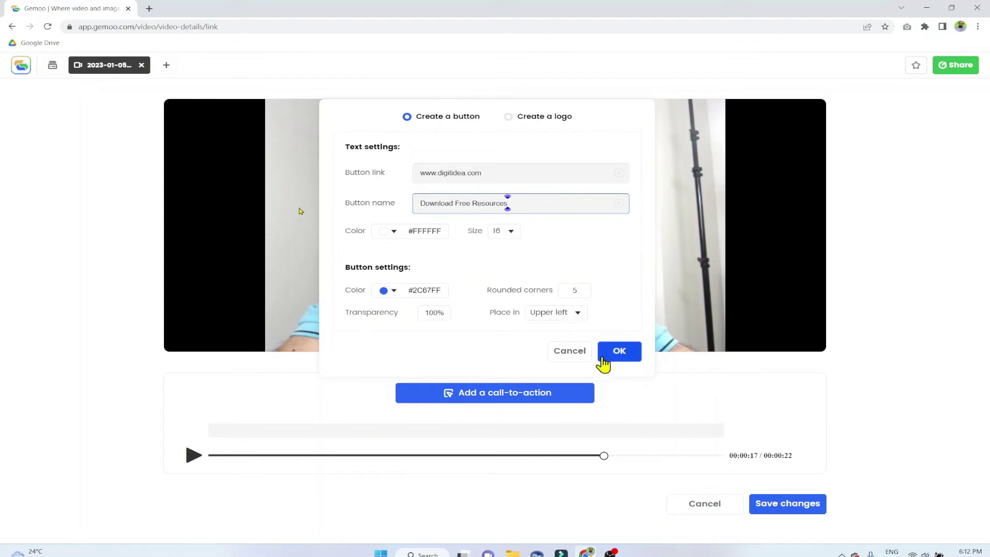
pyautogui.click(624, 354)
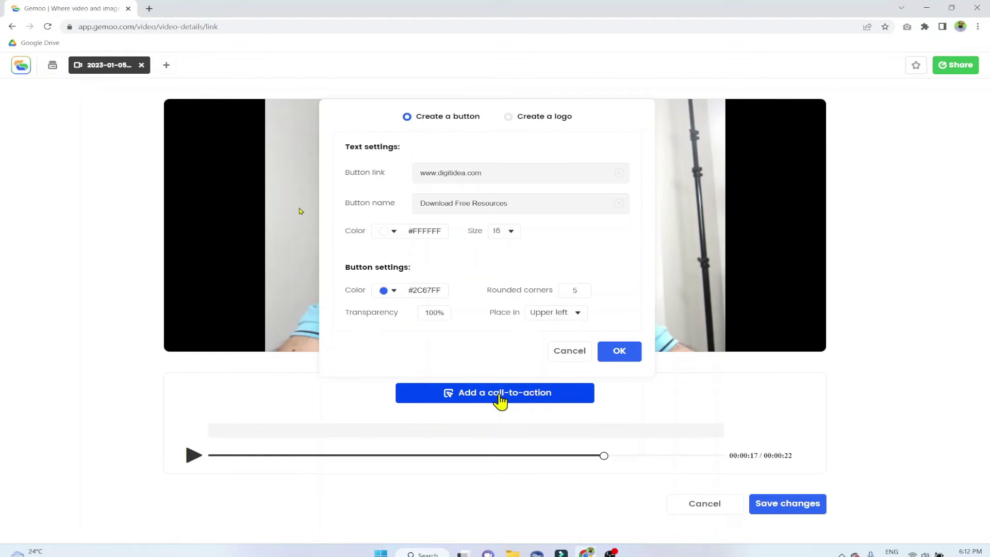
pyautogui.click(624, 356)
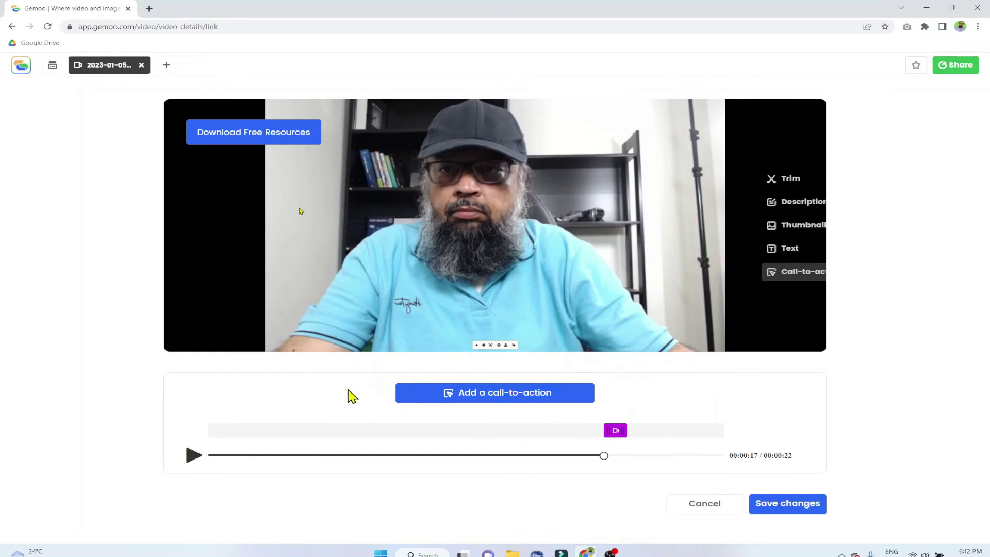
# Extend the "Download Free Resources" call-to-action to 00:00:22 on the timeline and save the changes.
pyautogui.click(626, 436)
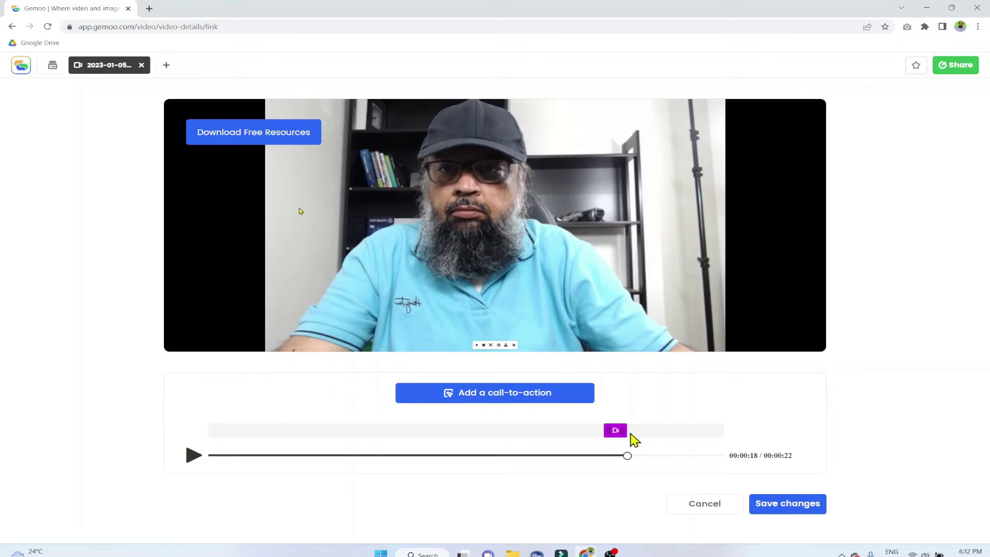
pyautogui.moveTo(630, 433); pyautogui.dragTo(729, 435)
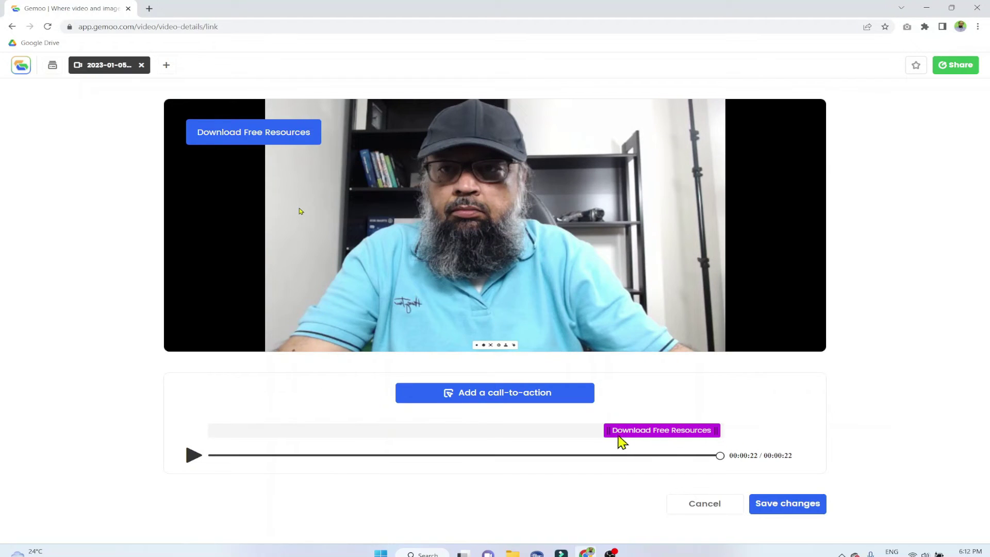
pyautogui.moveTo(364, 251)
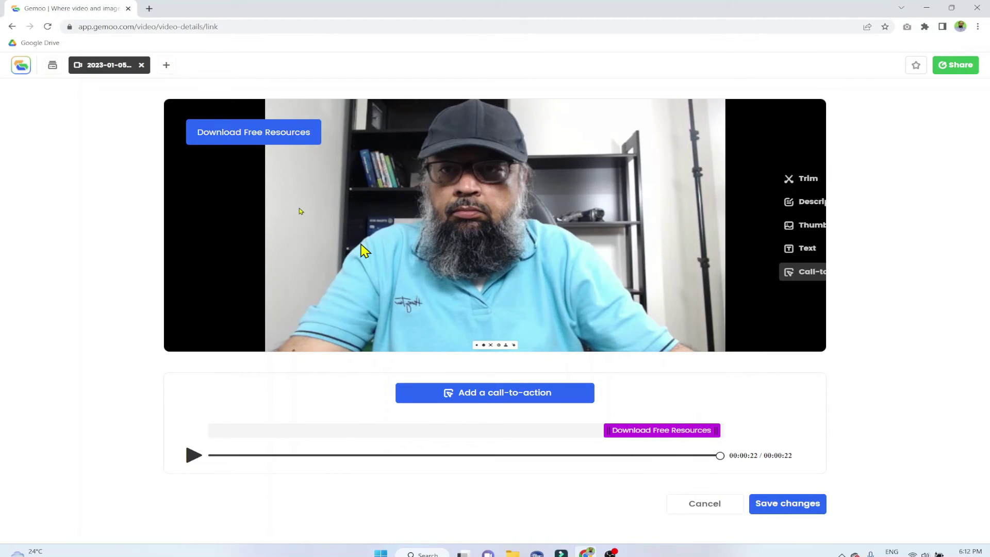
pyautogui.click(790, 506)
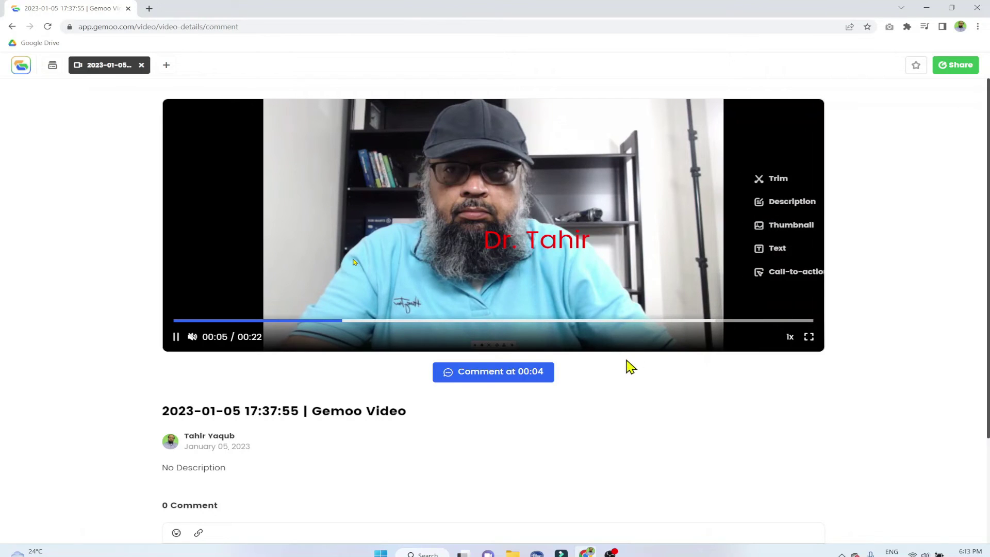
# Skip the video to 00:19 and open the call-to-action button's link to check the website it leads to.
pyautogui.click(767, 322)
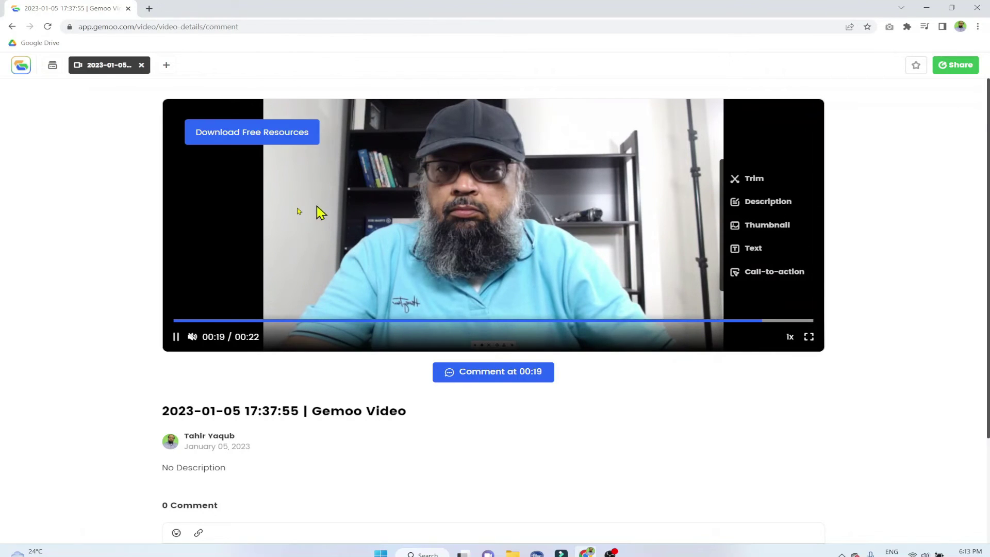
pyautogui.click(283, 138)
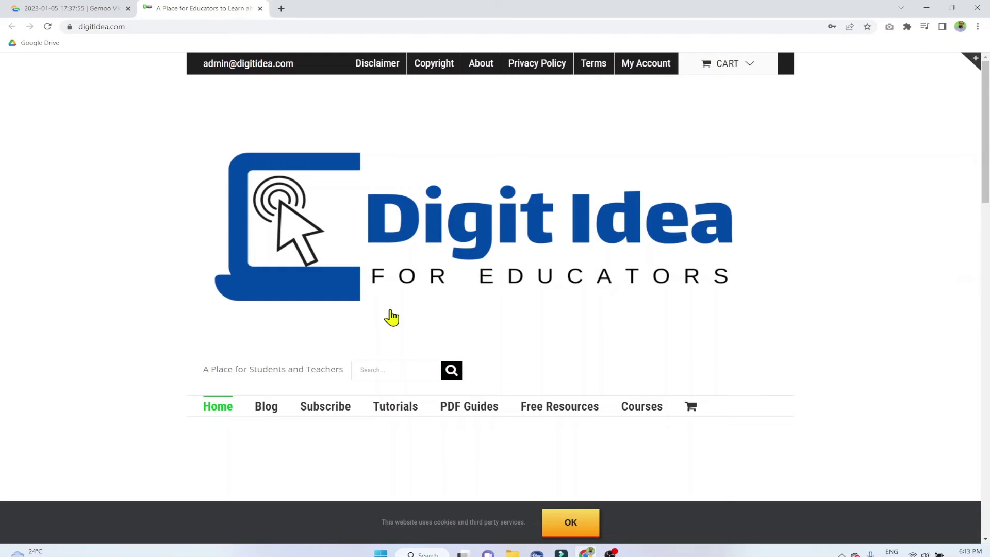
pyautogui.moveTo(551, 413)
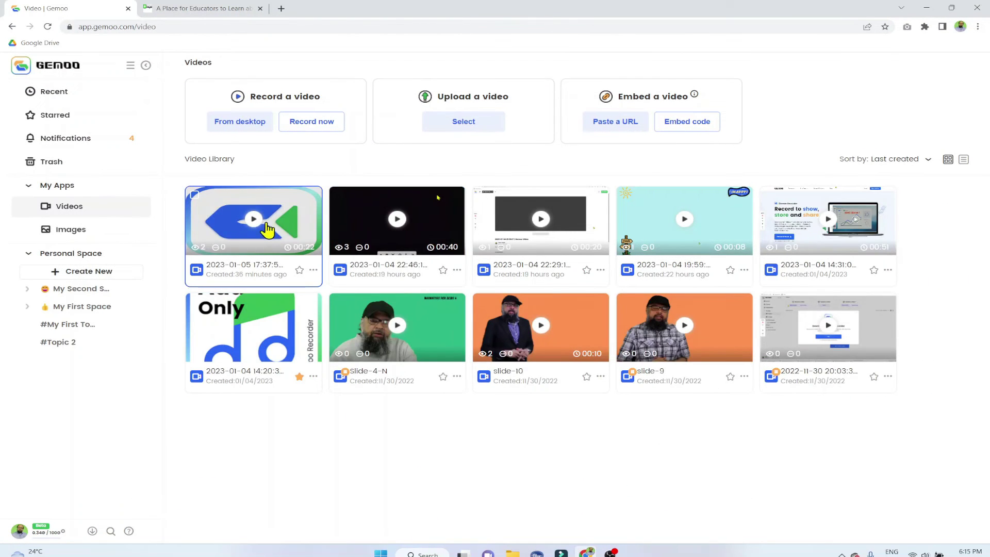
pyautogui.click(283, 237)
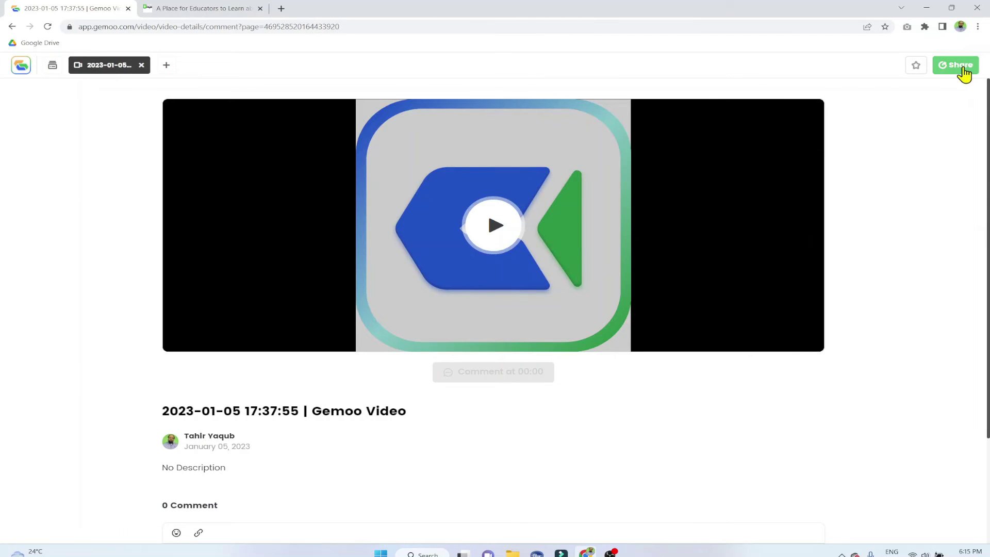
pyautogui.click(960, 66)
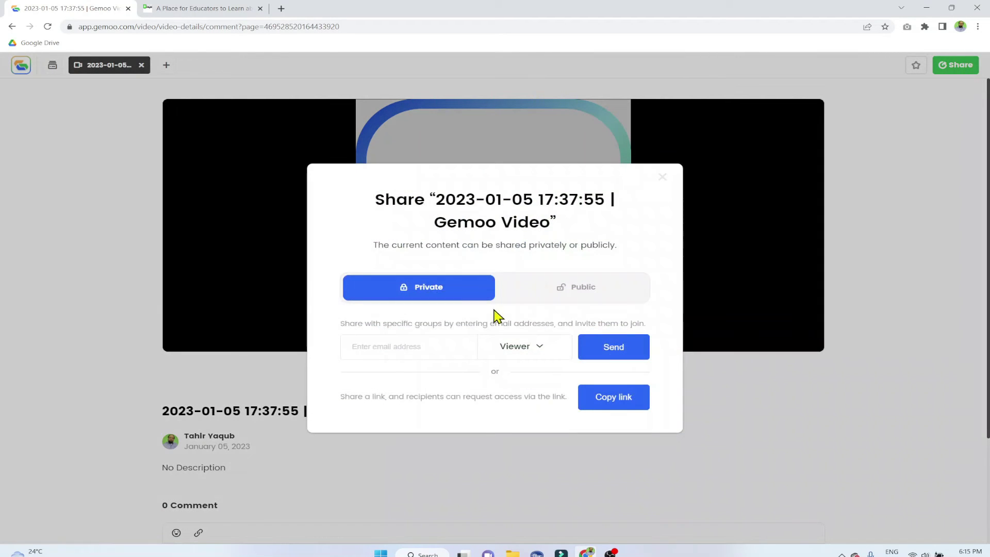
pyautogui.click(541, 349)
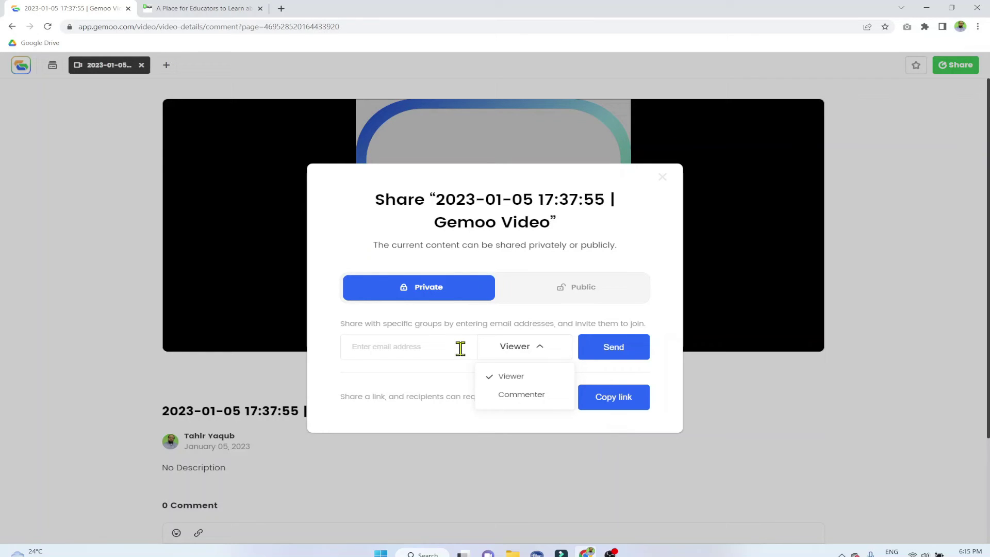
pyautogui.click(520, 398)
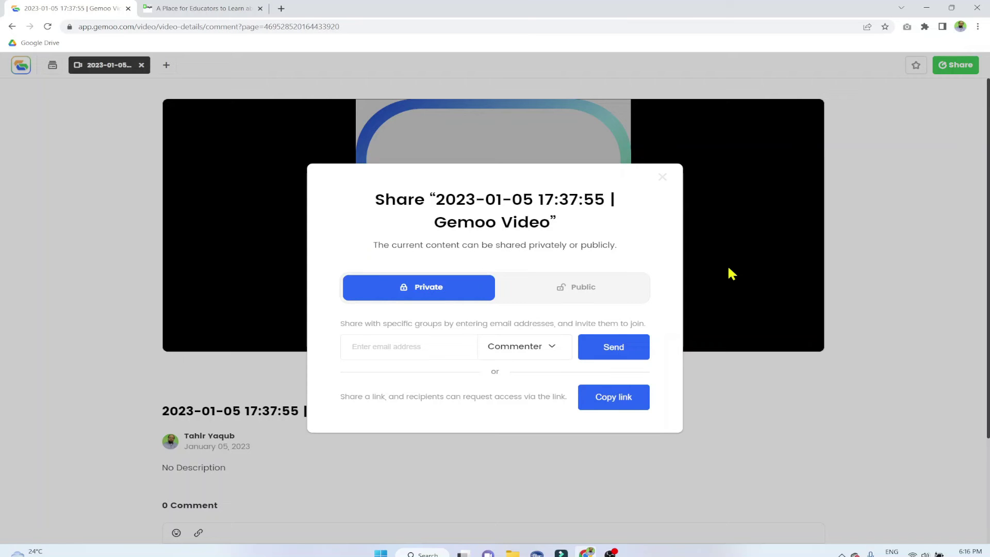
pyautogui.click(685, 213)
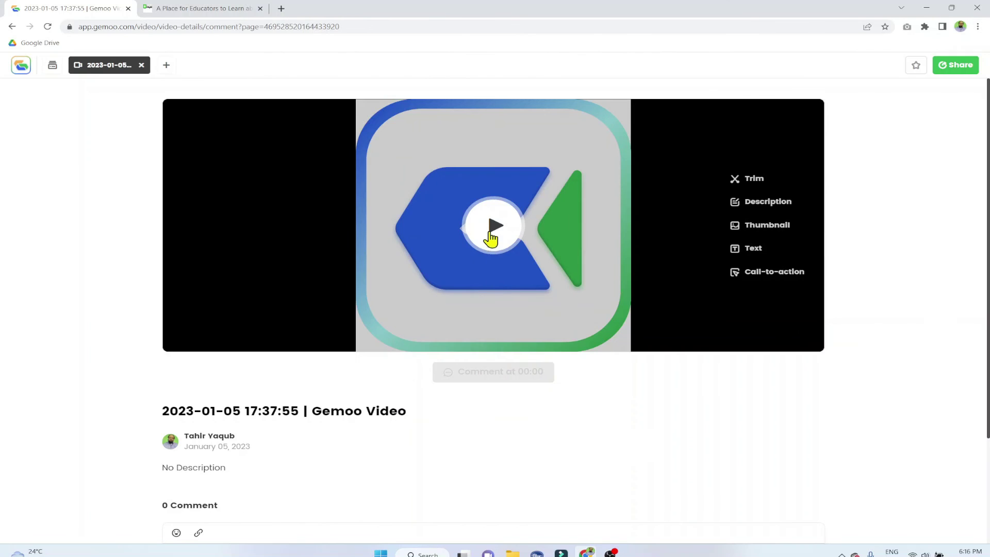
# Play the video, open a timestamped comment for it, and return to the video library without posting.
pyautogui.click(491, 232)
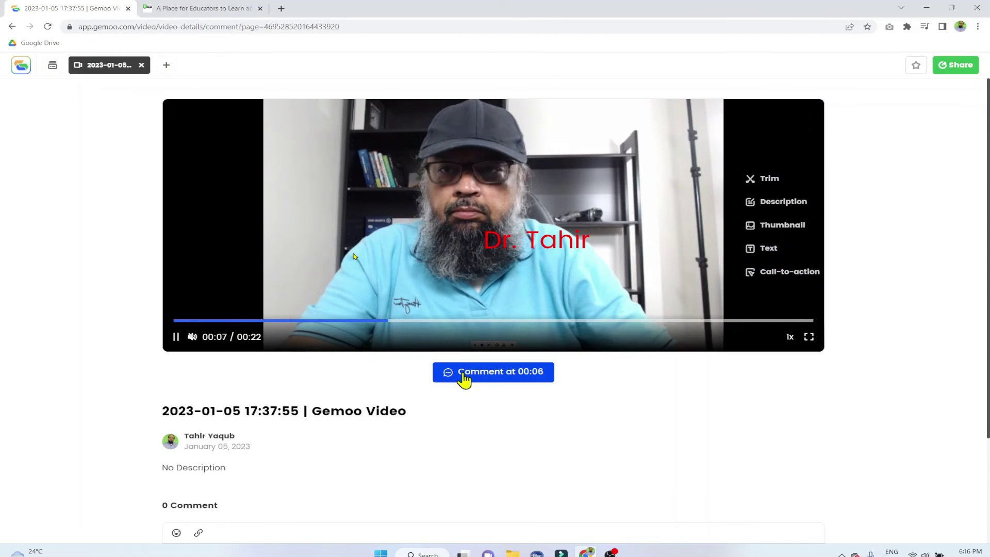
pyautogui.click(479, 378)
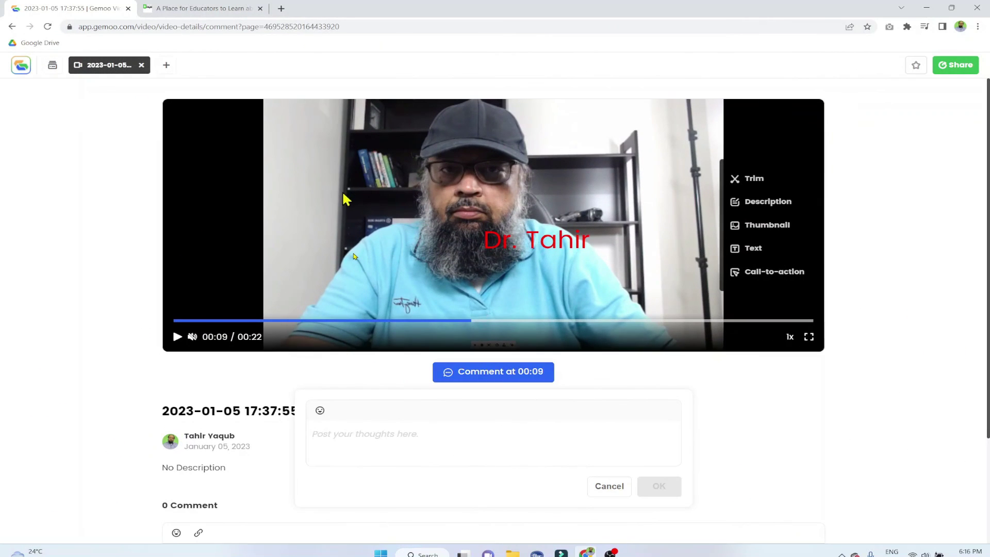
pyautogui.click(24, 69)
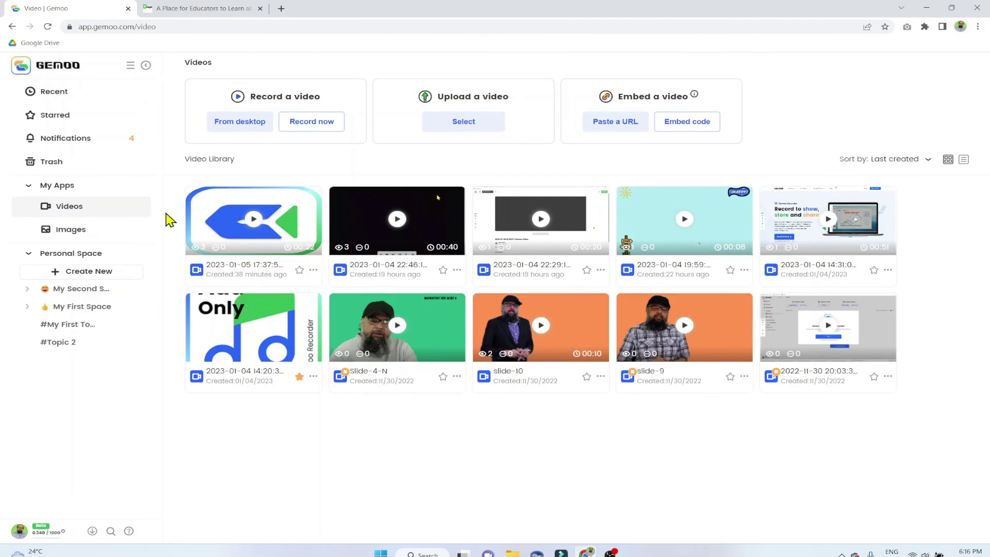
# Open My First Topic and rename its untitled card as "Head of Programming".
pyautogui.click(68, 326)
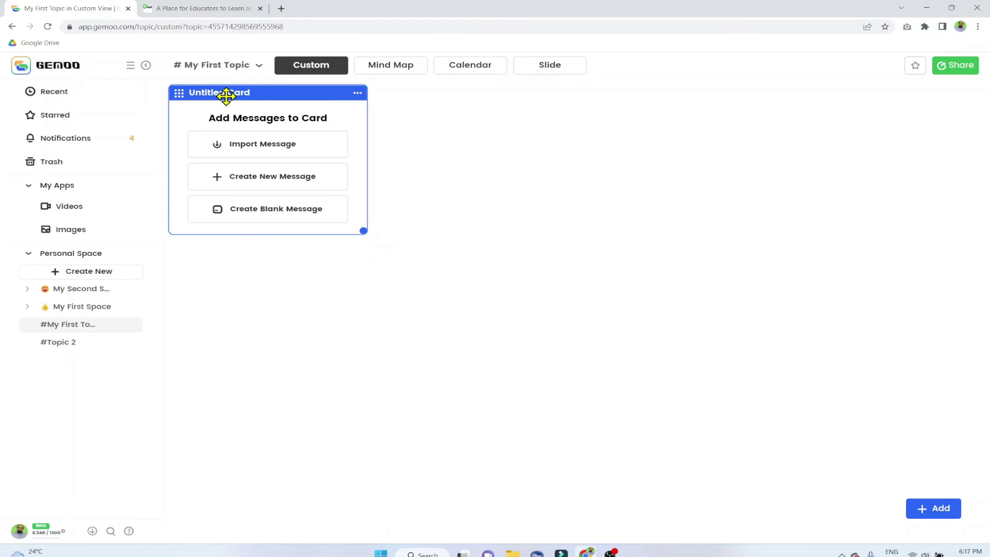
pyautogui.click(357, 98)
pyautogui.click(365, 141)
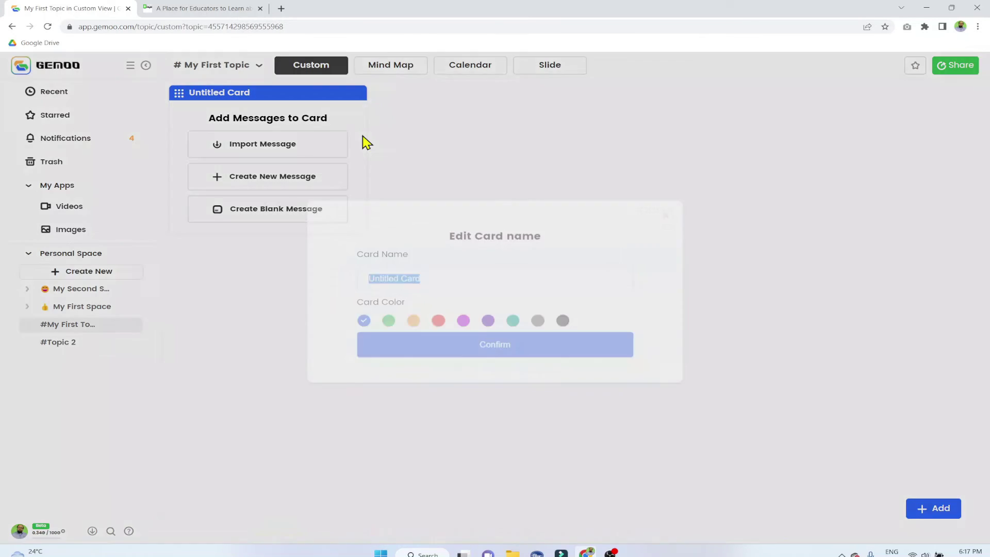
pyautogui.press('BackSpace')
pyautogui.write('Head of')
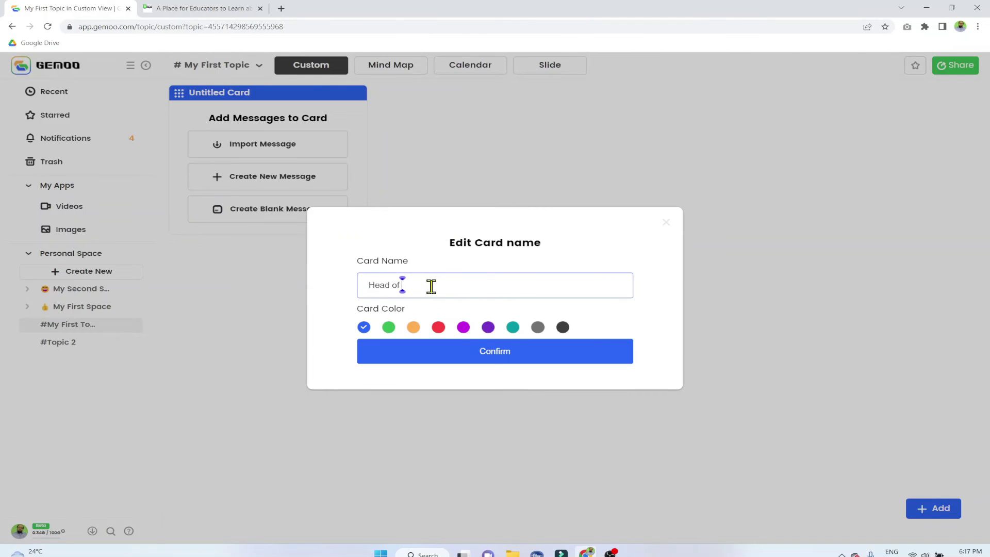
pyautogui.write(' Programming')
pyautogui.press('Return')
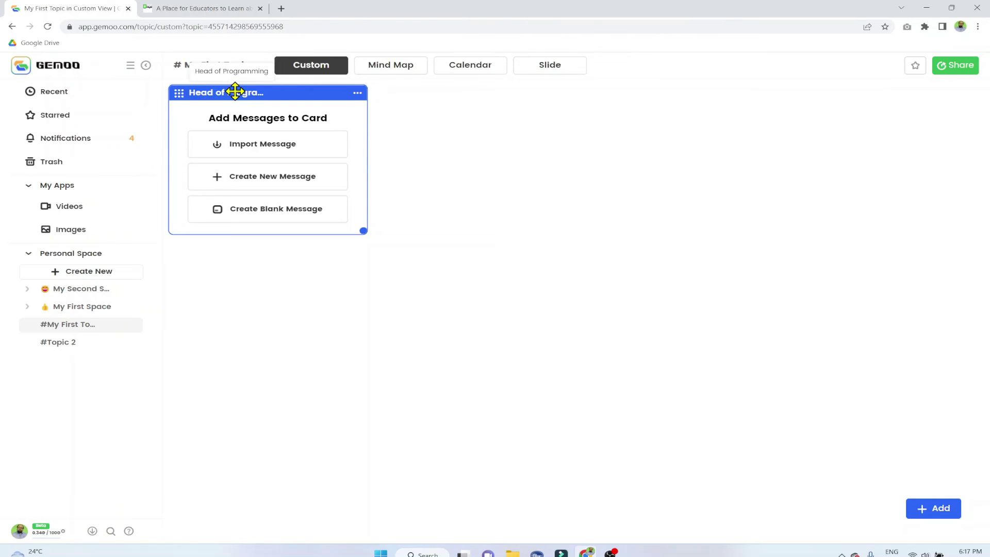
pyautogui.click(262, 151)
pyautogui.click(228, 284)
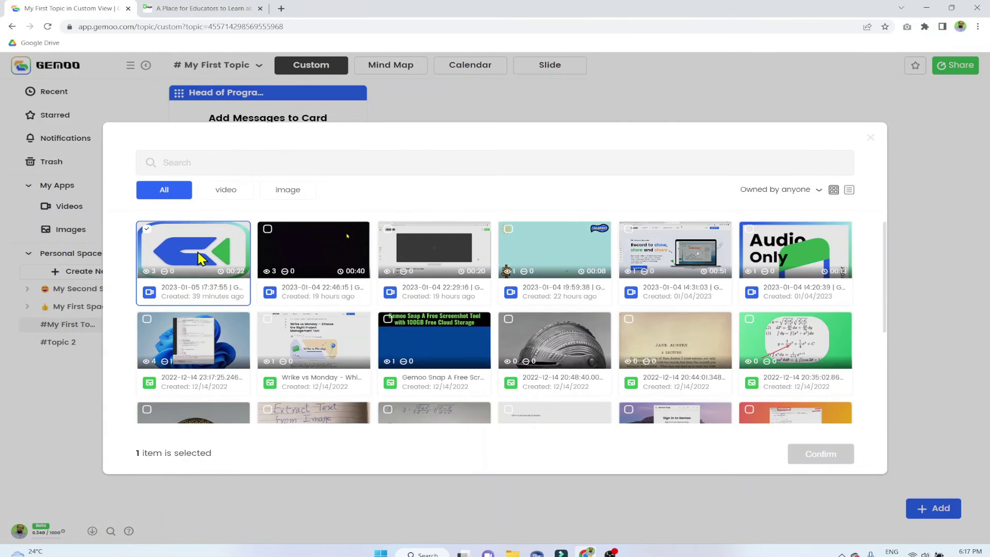
pyautogui.click(818, 461)
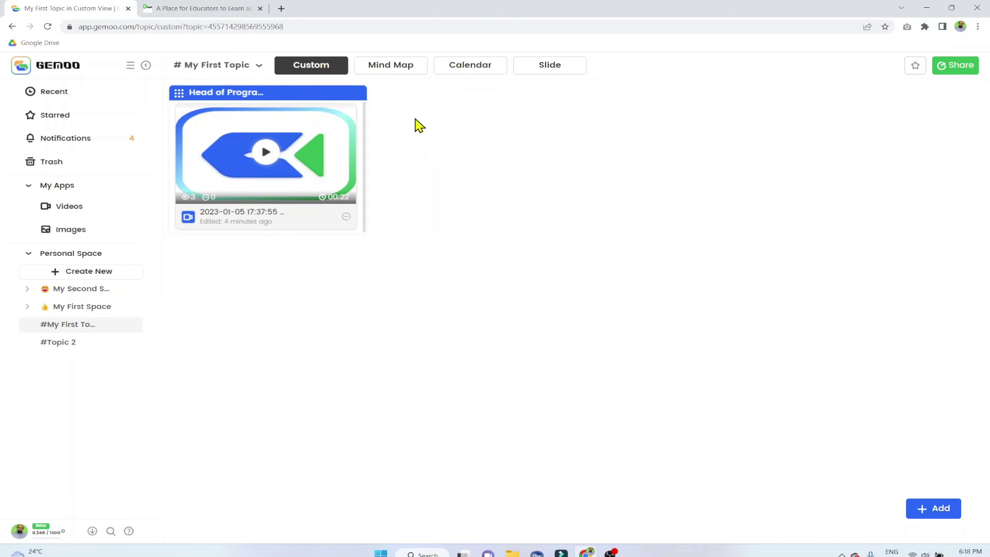
pyautogui.click(392, 70)
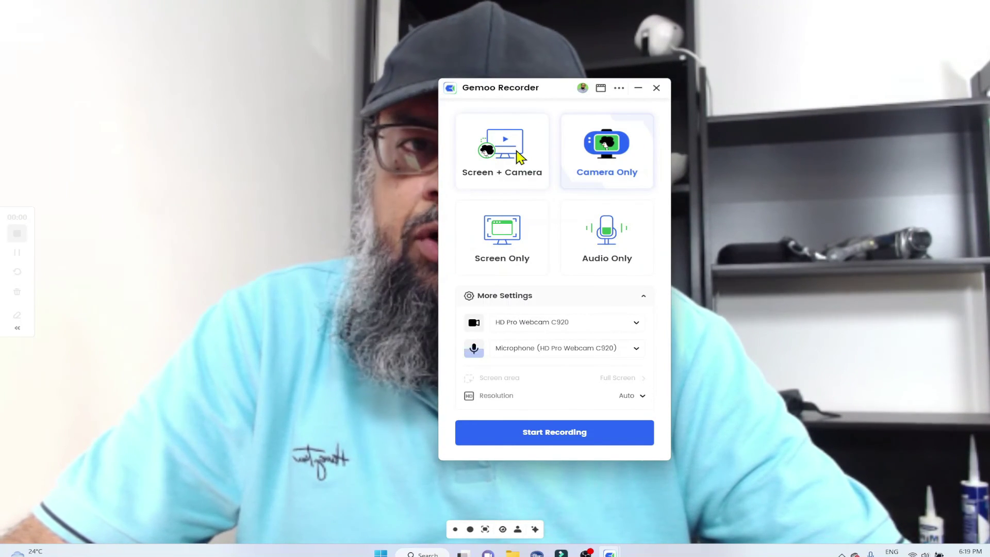
# Switch to Gemoo Recorder, choose the Screen + Camera recording mode, and collapse the floating recording controls.
pyautogui.click(520, 156)
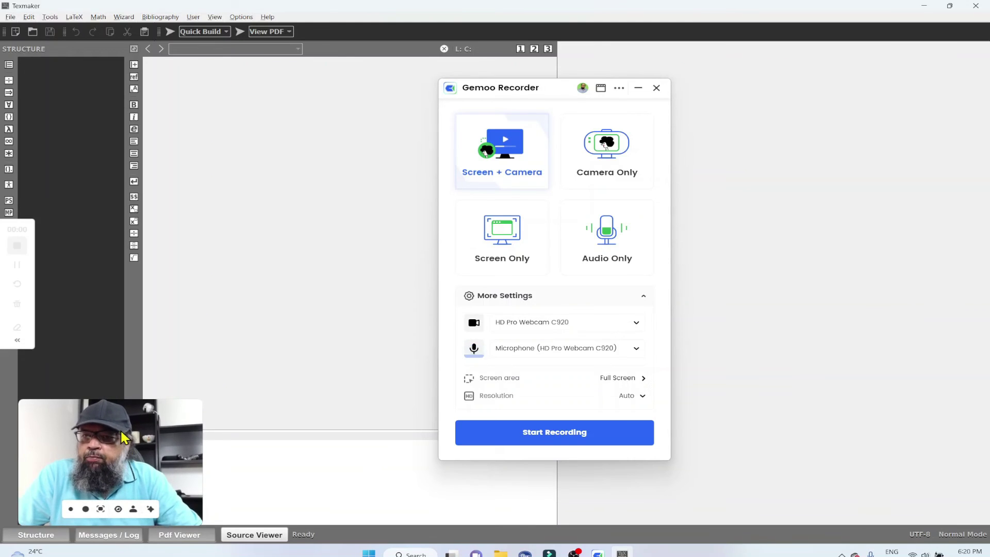
pyautogui.click(17, 340)
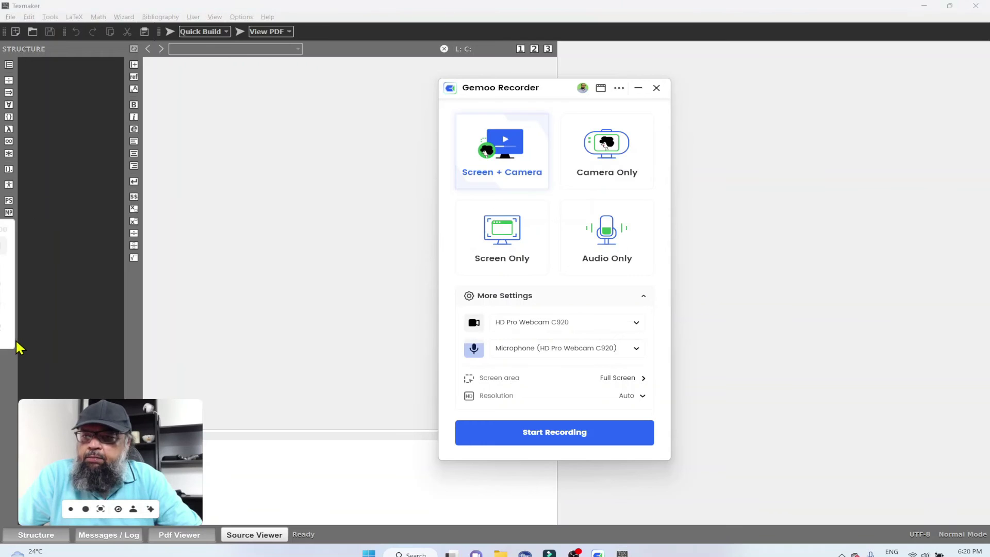
pyautogui.hotkey('alt', 'v')
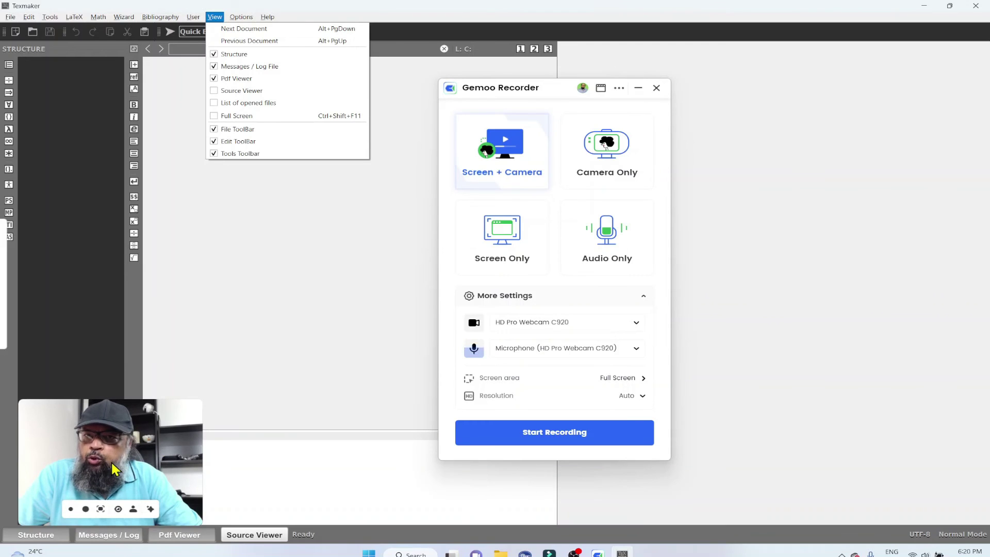
pyautogui.press('Escape')
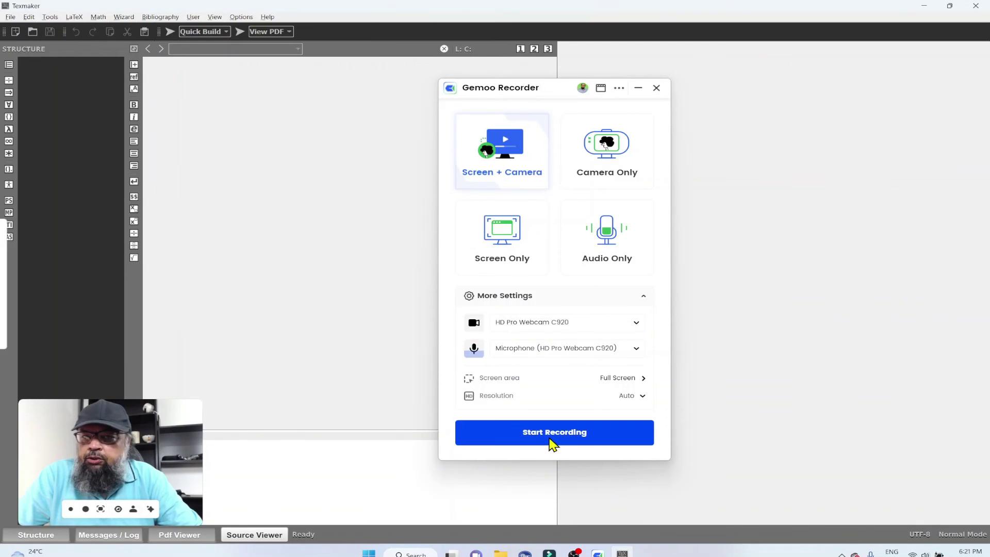